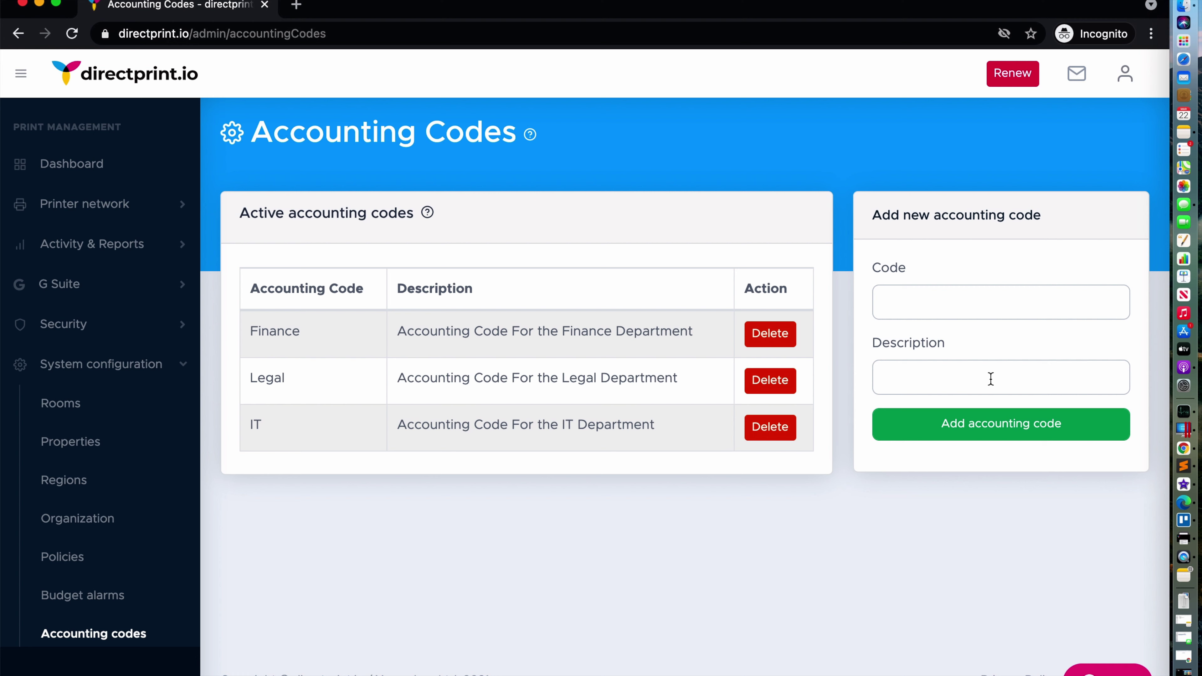
- Start a new policy in the organisation's policies and name it "Accounting Code Demo"
{"action": "left_click", "coordinate": [89, 551]}
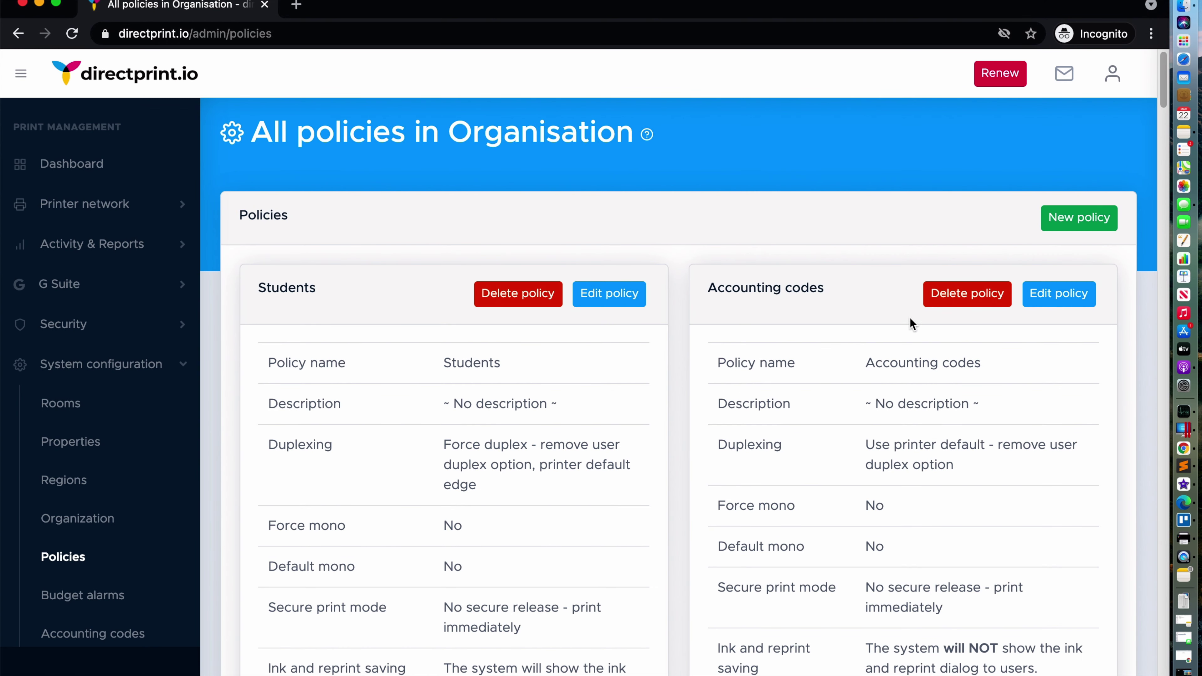
{"action": "left_click", "coordinate": [1063, 222]}
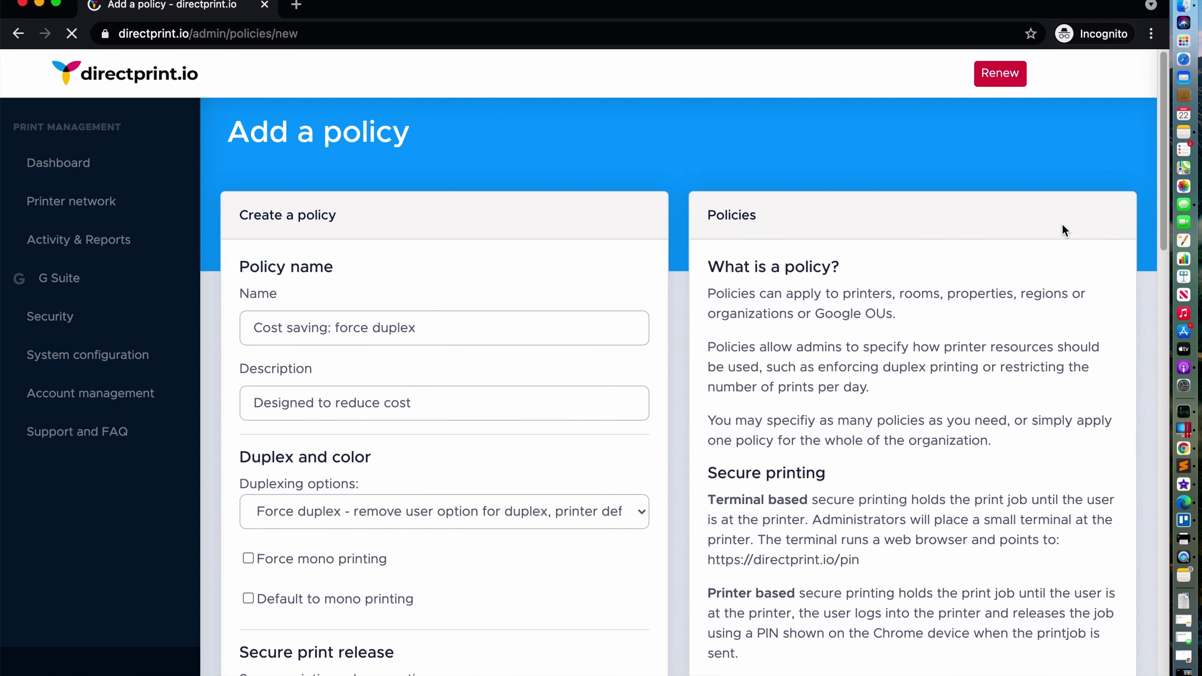
{"action": "left_click", "coordinate": [471, 325]}
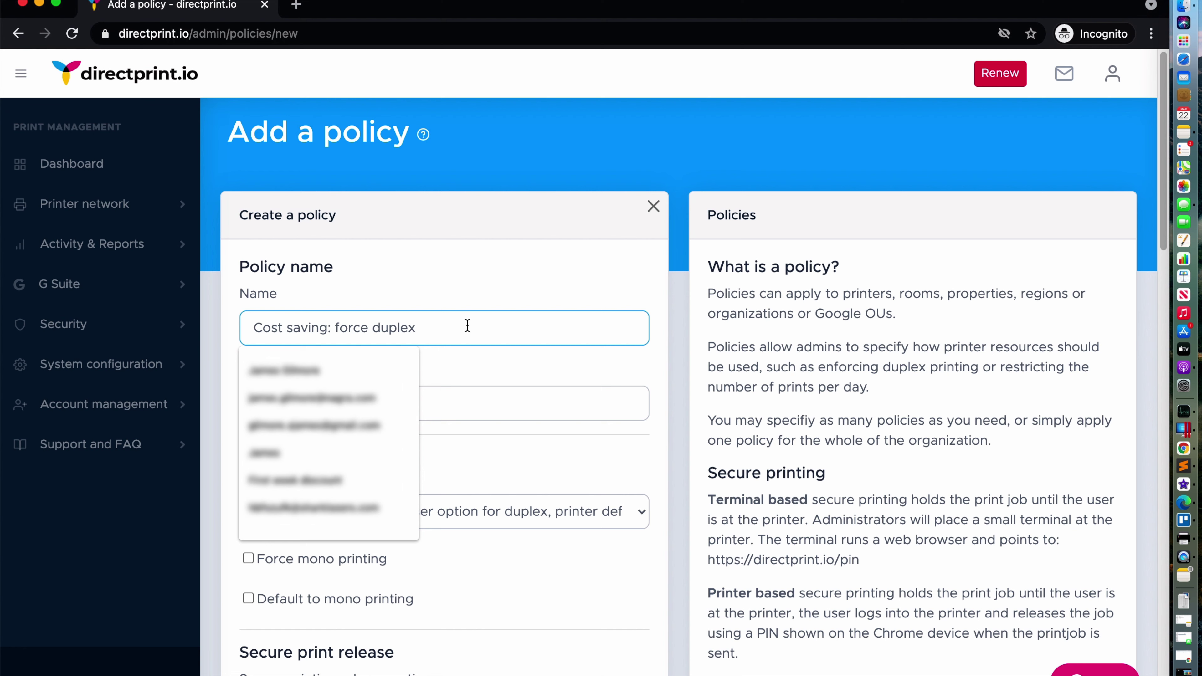
{"action": "type", "text": "Accounting Co"}
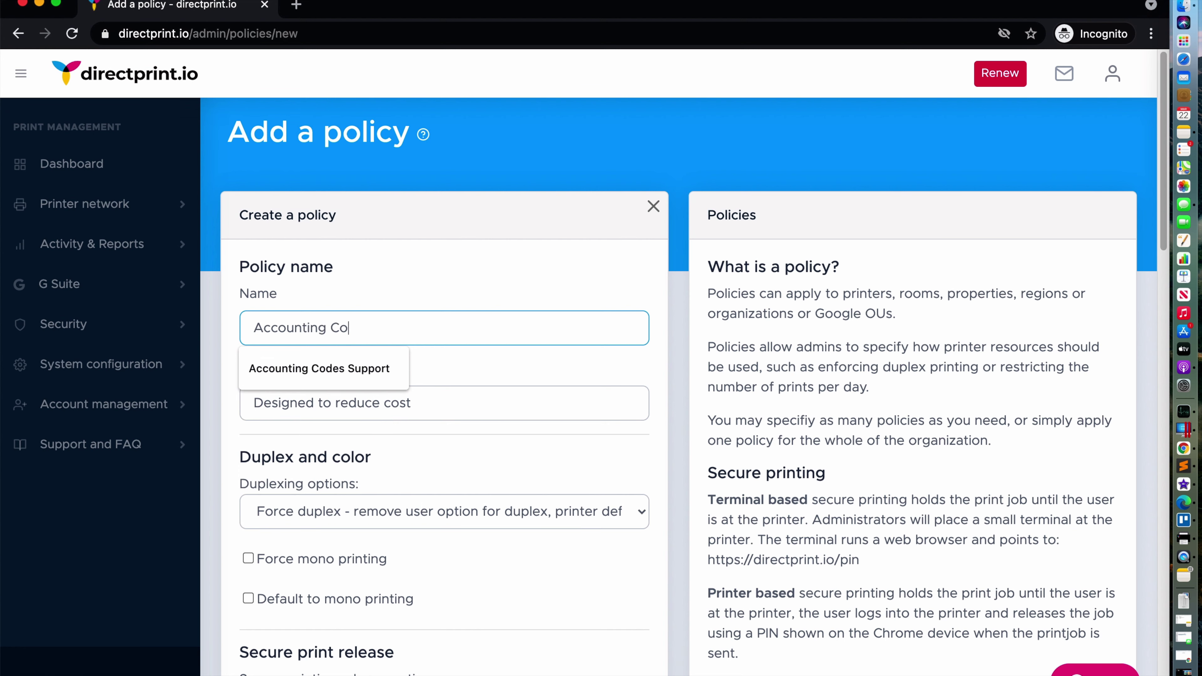
{"action": "type", "text": "de Demo"}
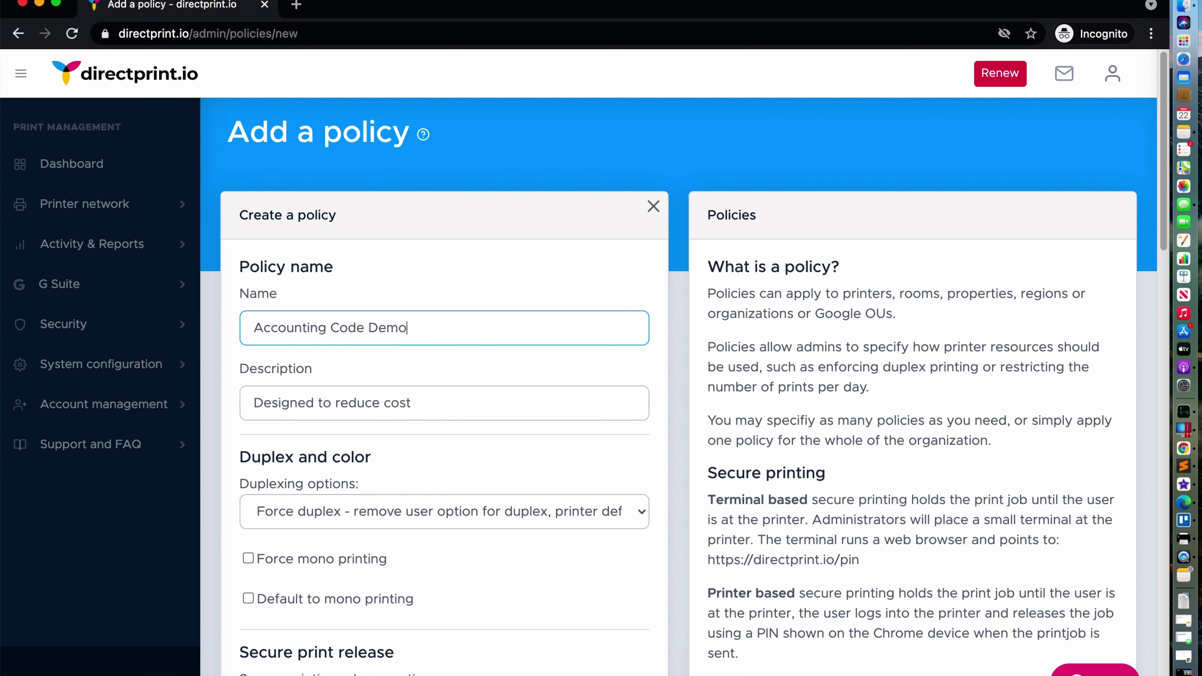
{"action": "left_click", "coordinate": [462, 395]}
{"action": "left_click", "coordinate": [474, 376]}
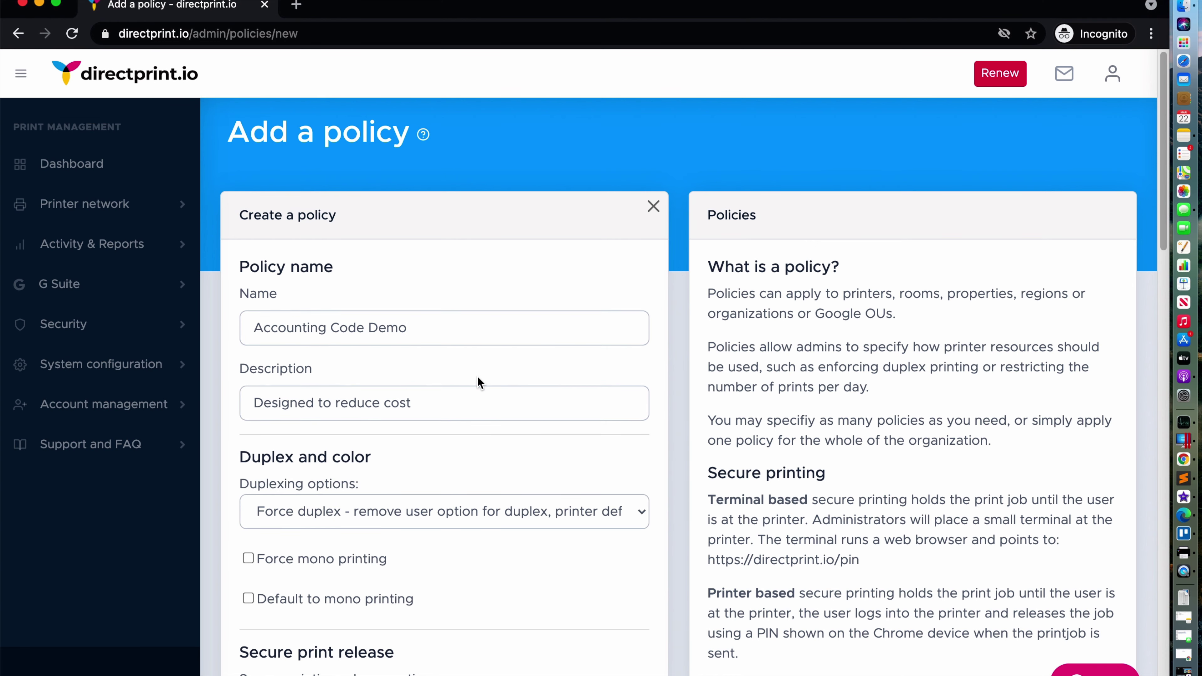
- Require a directprint.io accounting code in the policy and look at the available user prompt options
{"action": "scroll", "coordinate": [518, 440], "scroll_direction": "down", "scroll_amount": 10}
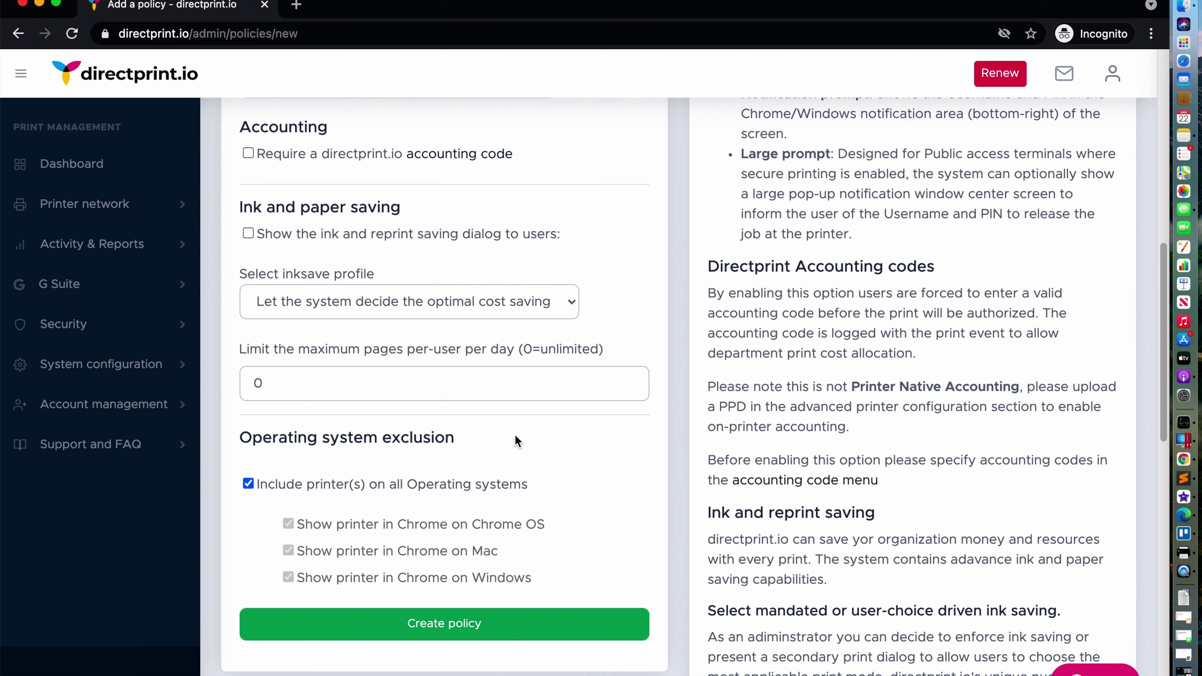
{"action": "scroll", "coordinate": [449, 340], "scroll_direction": "up", "scroll_amount": 1}
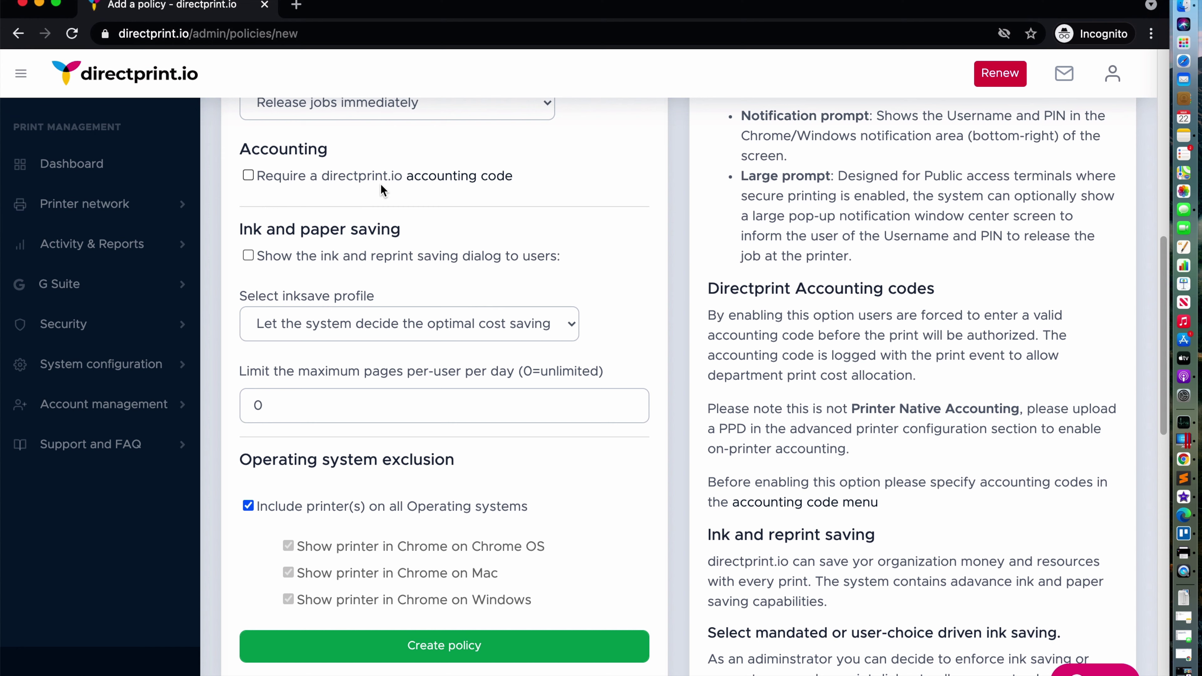
{"action": "left_click", "coordinate": [248, 176]}
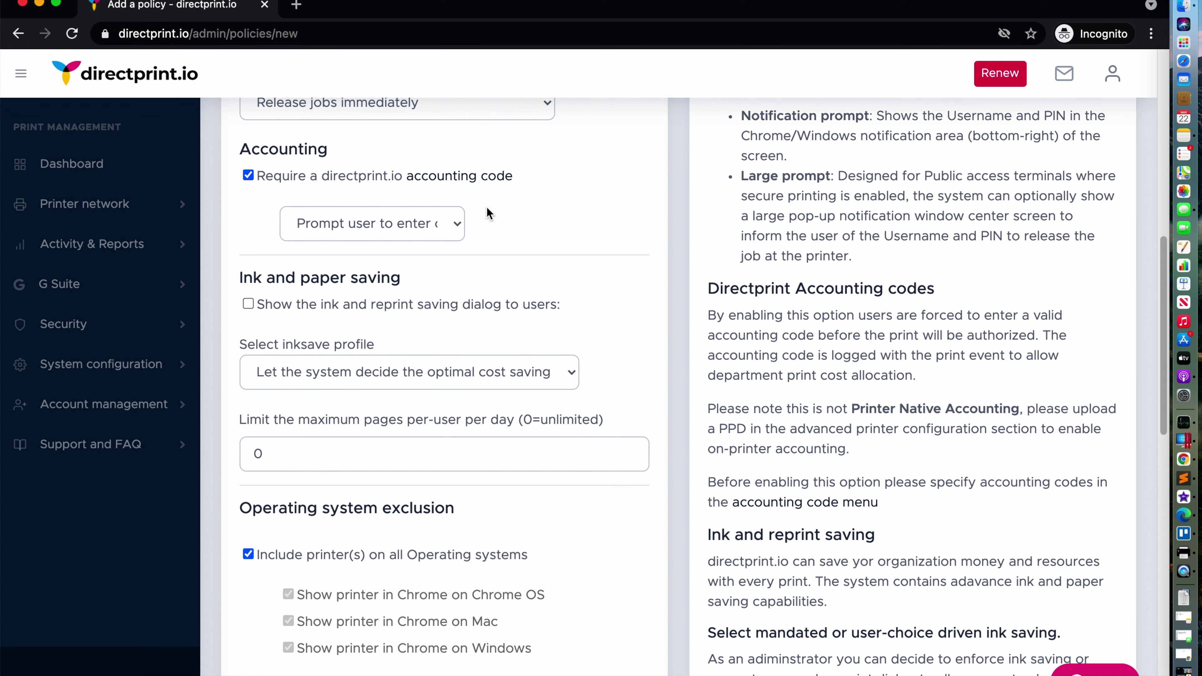
{"action": "left_click", "coordinate": [455, 230]}
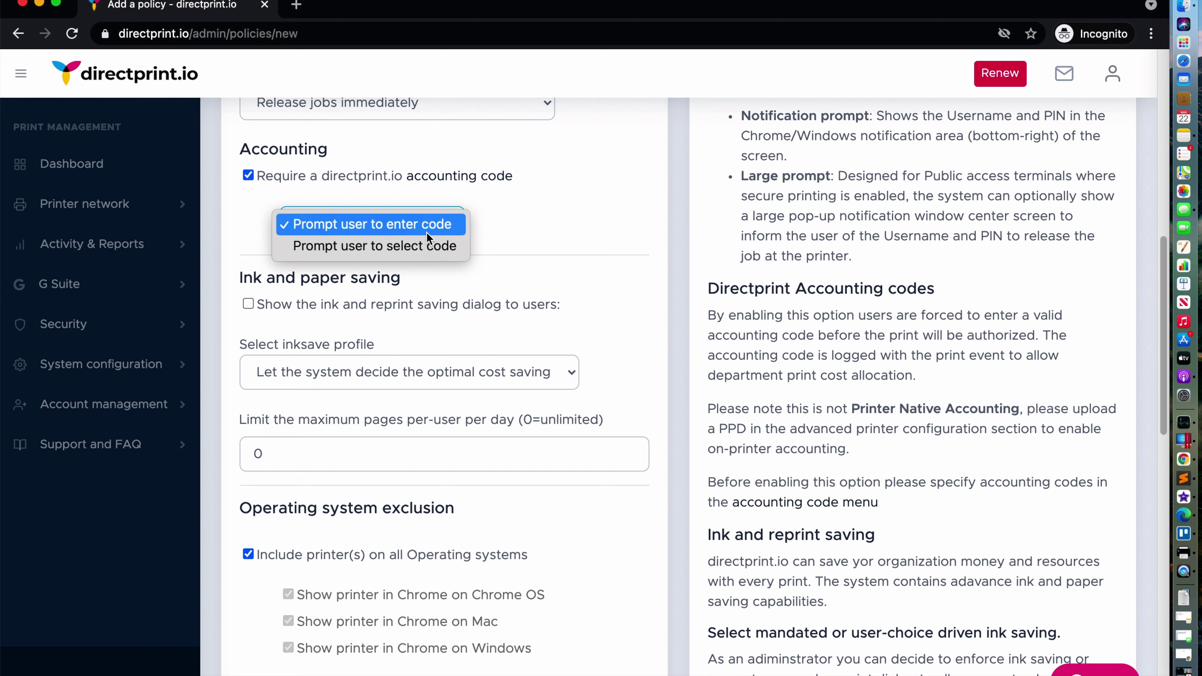
{"action": "left_click", "coordinate": [489, 232]}
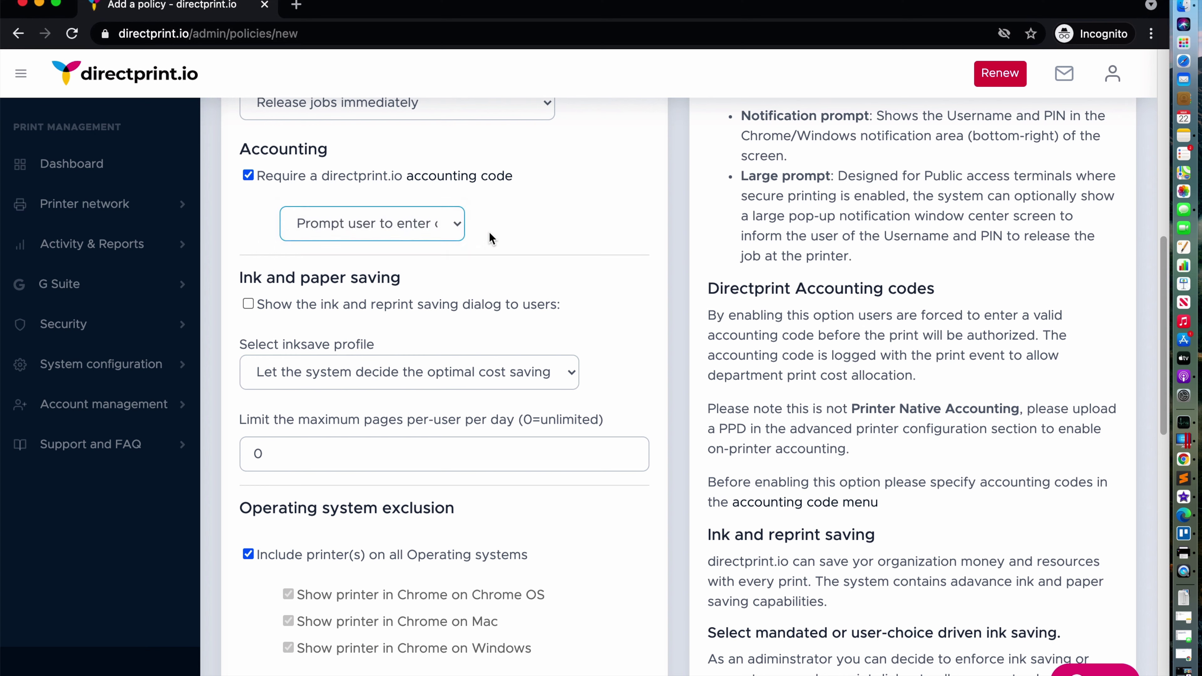
- Switch to the directprint.io client and check the accounting code field in its user and device information
{"action": "left_click", "coordinate": [1177, 560]}
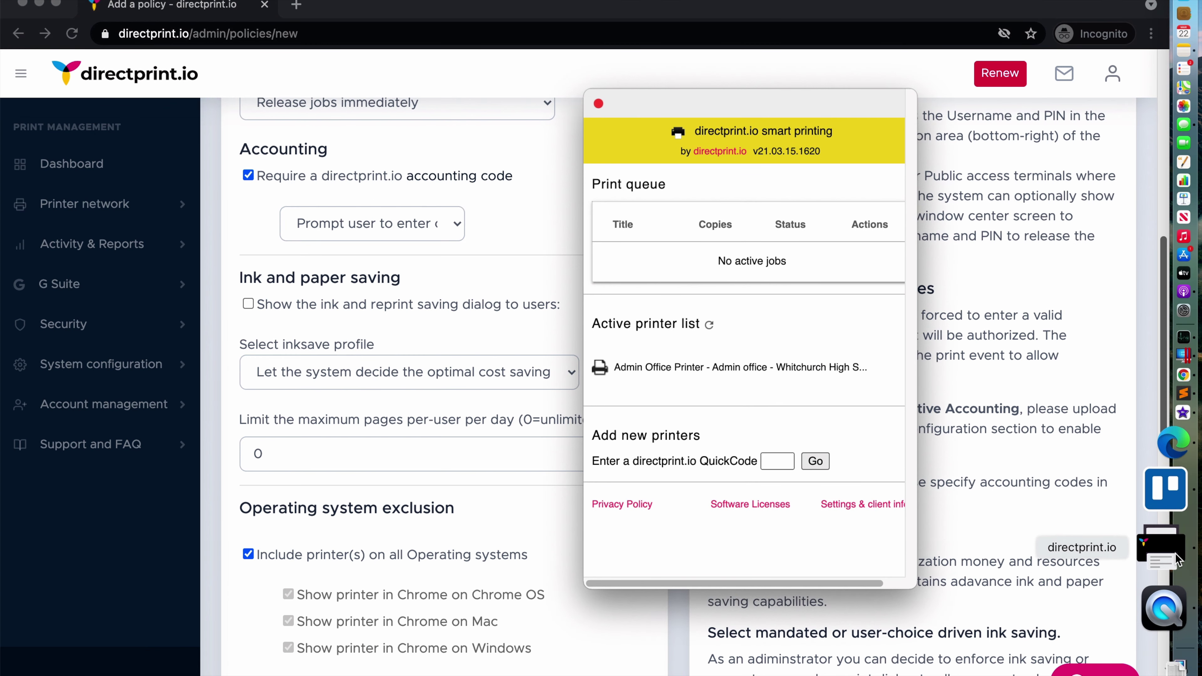
{"action": "left_click", "coordinate": [827, 506]}
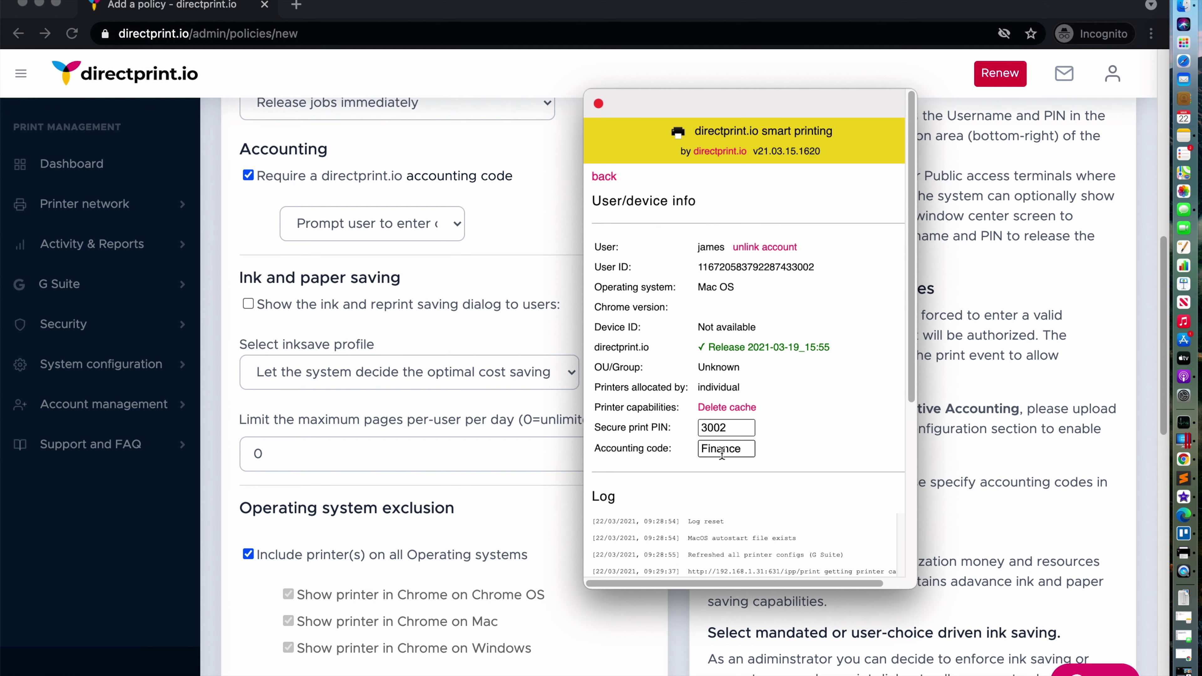
{"action": "left_click", "coordinate": [604, 177]}
- Return to the policy form in the browser and set the accounting option to "Prompt user to select code"
{"action": "left_click", "coordinate": [521, 236]}
{"action": "left_click", "coordinate": [432, 222]}
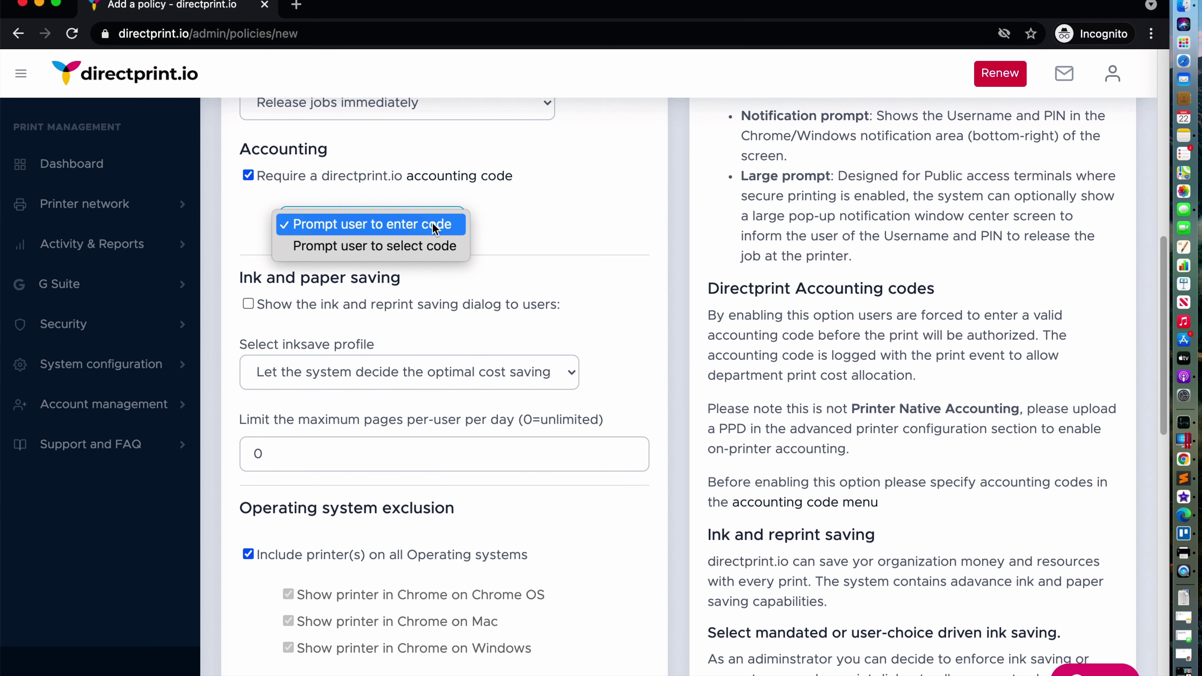
{"action": "left_click", "coordinate": [426, 247]}
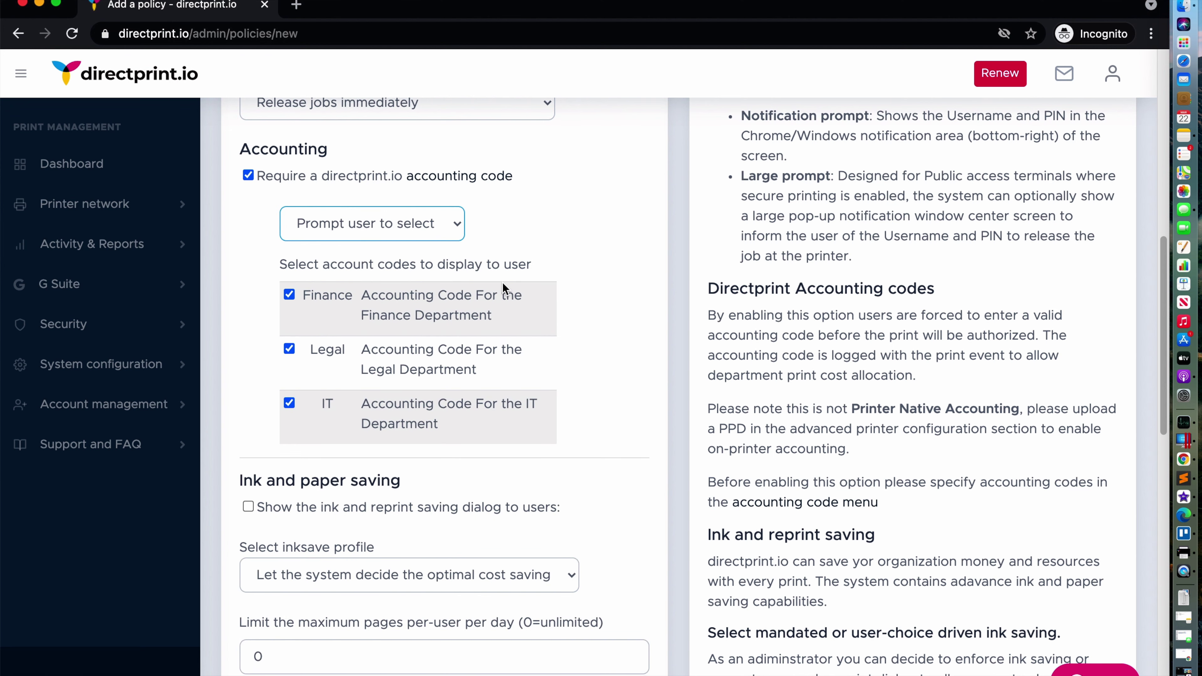
- Try leaving only the IT accounting code displayed to users, and reselect the Legal and Finance codes
{"action": "scroll", "coordinate": [503, 282], "scroll_direction": "down", "scroll_amount": 1}
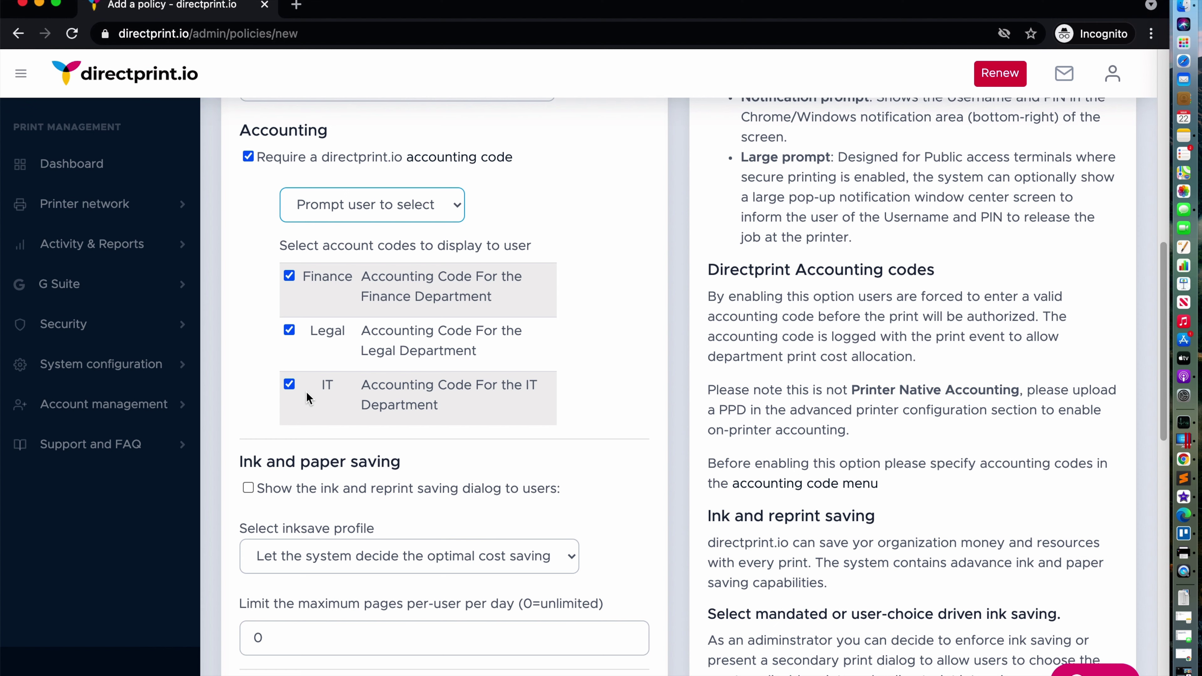
{"action": "left_click", "coordinate": [288, 275]}
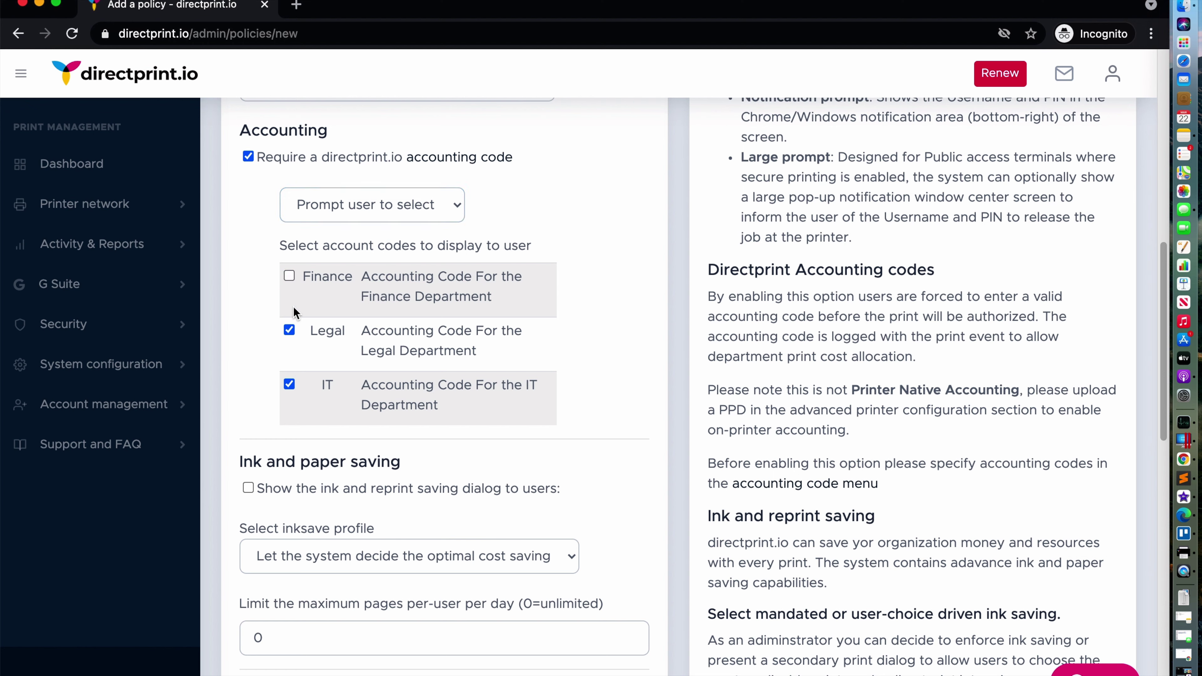
{"action": "left_click", "coordinate": [288, 330]}
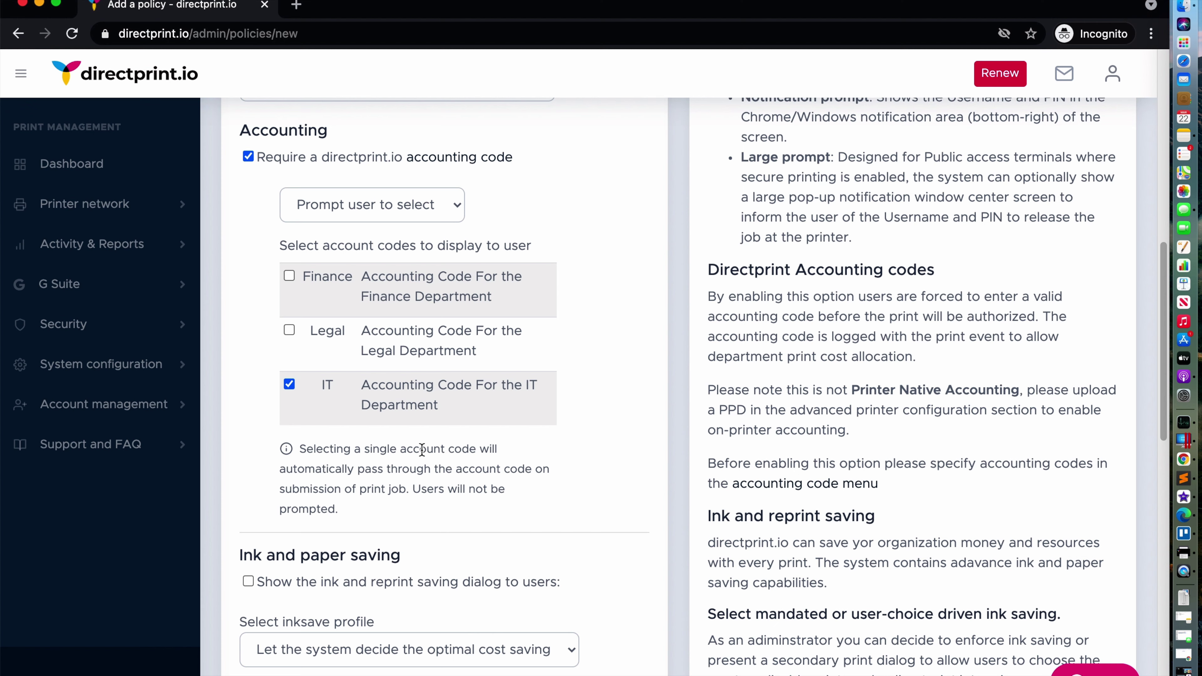
{"action": "left_click", "coordinate": [290, 329]}
{"action": "left_click", "coordinate": [288, 277]}
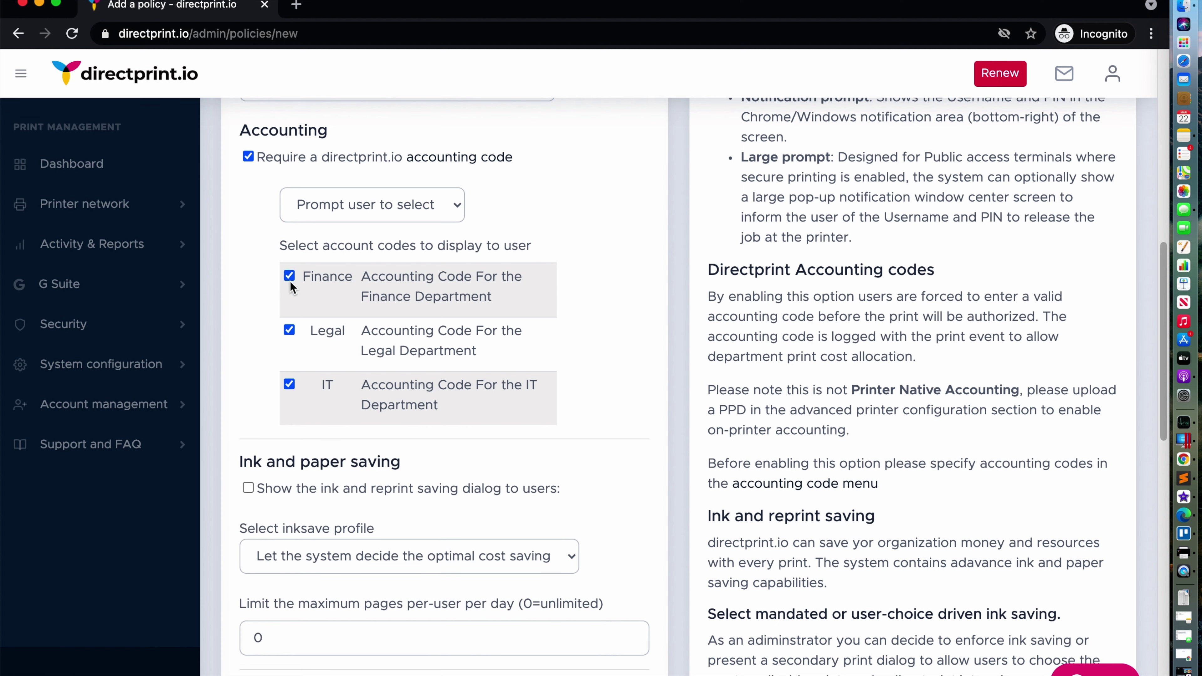
- Create the policy with its remaining ink saving and operating system settings left at their defaults
{"action": "scroll", "coordinate": [530, 369], "scroll_direction": "down", "scroll_amount": 8}
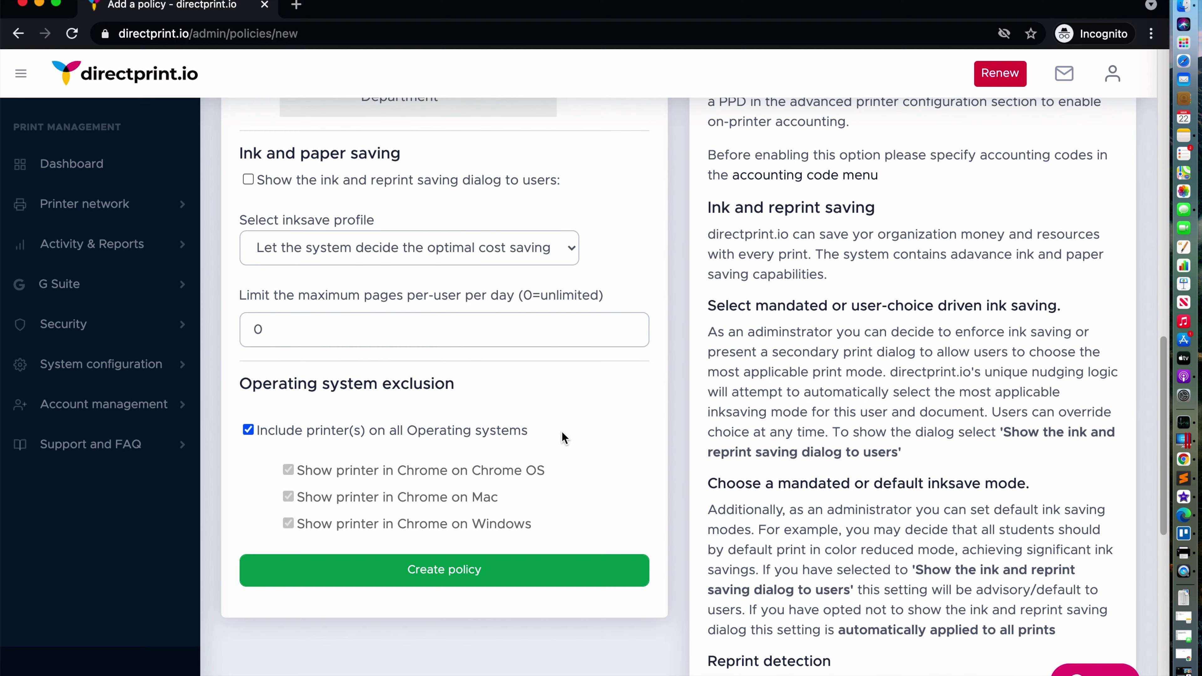
{"action": "left_click", "coordinate": [526, 483]}
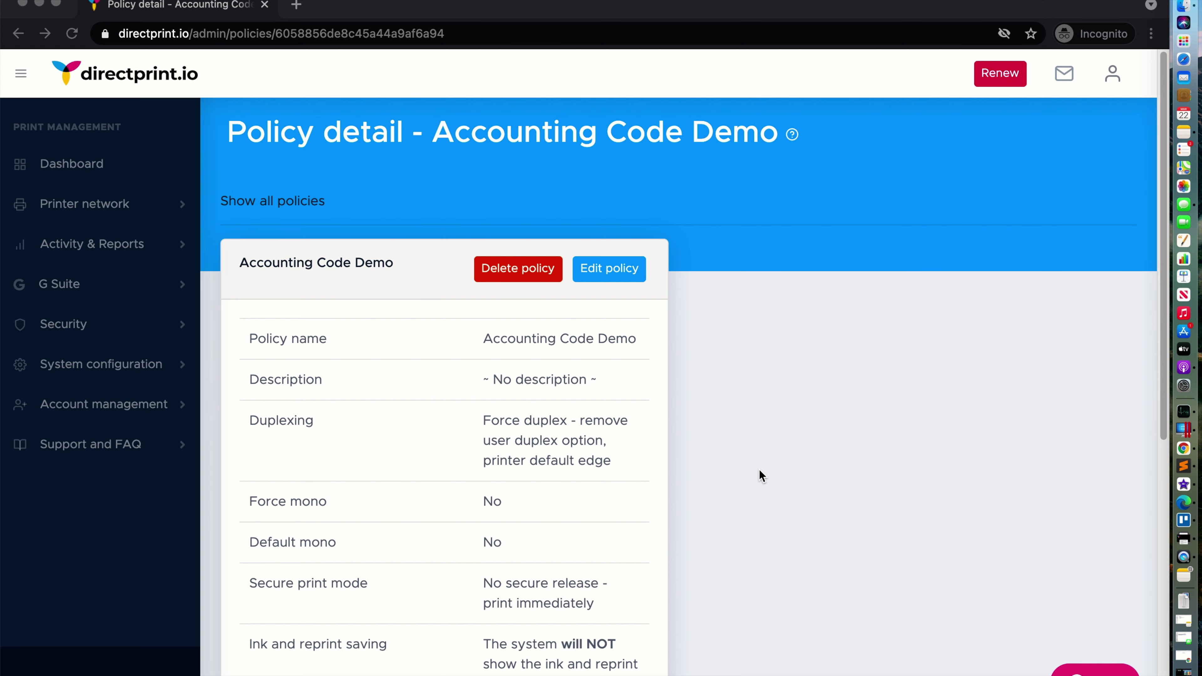
- Find "Admin Office Printer" in the organization's printer list and open it for editing
{"action": "left_click", "coordinate": [88, 204]}
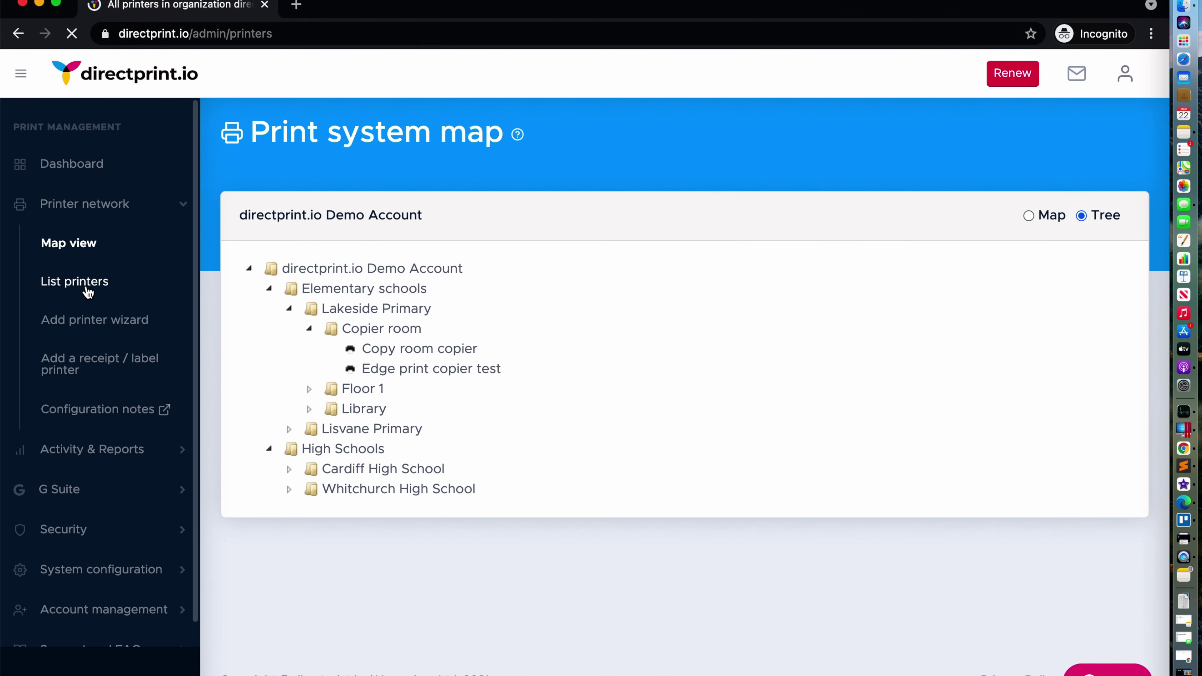
{"action": "left_click", "coordinate": [88, 282]}
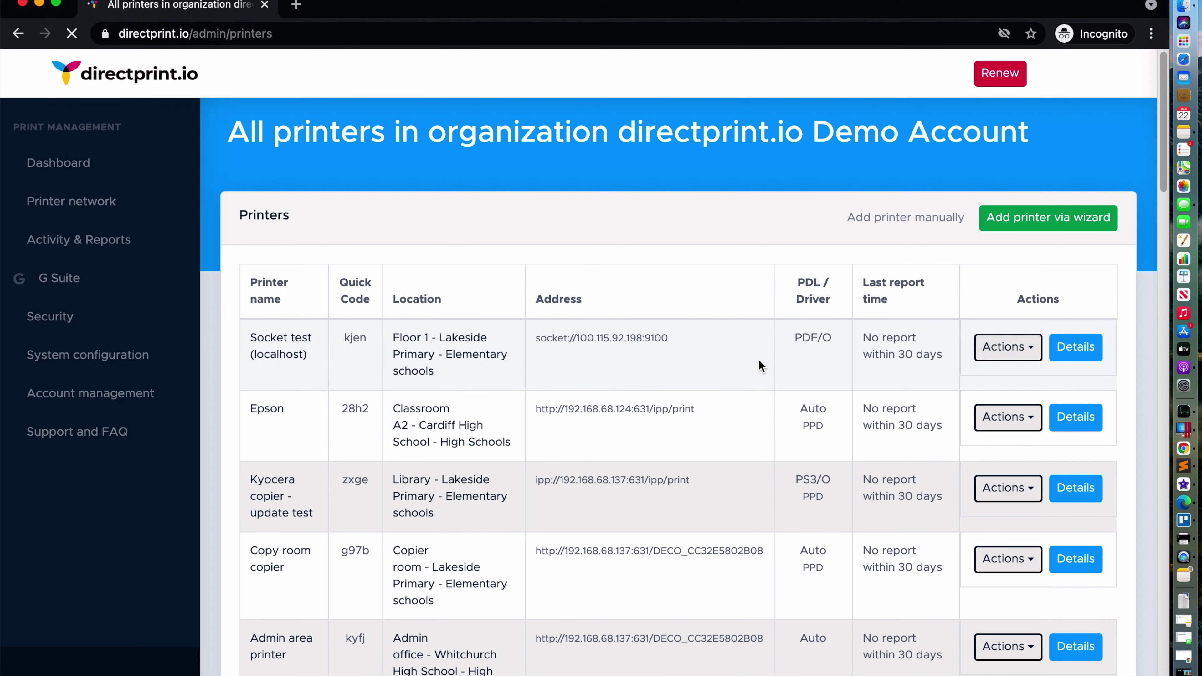
{"action": "scroll", "coordinate": [804, 406], "scroll_direction": "down", "scroll_amount": 5}
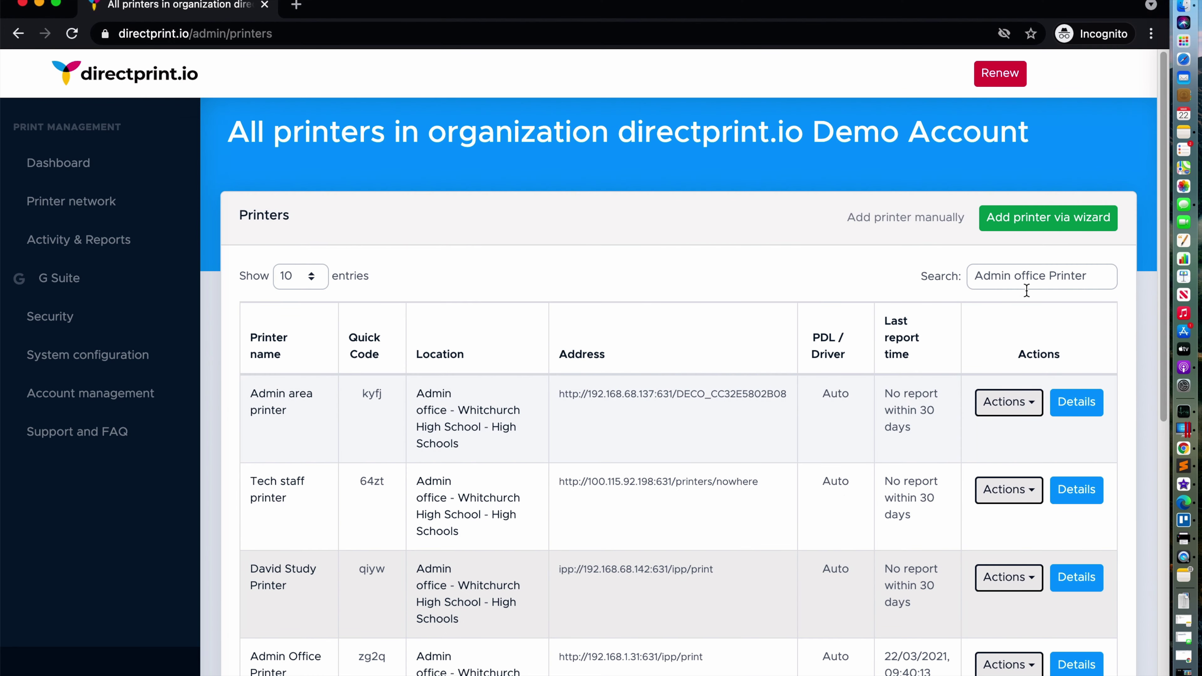
{"action": "scroll", "coordinate": [806, 431], "scroll_direction": "down", "scroll_amount": 6}
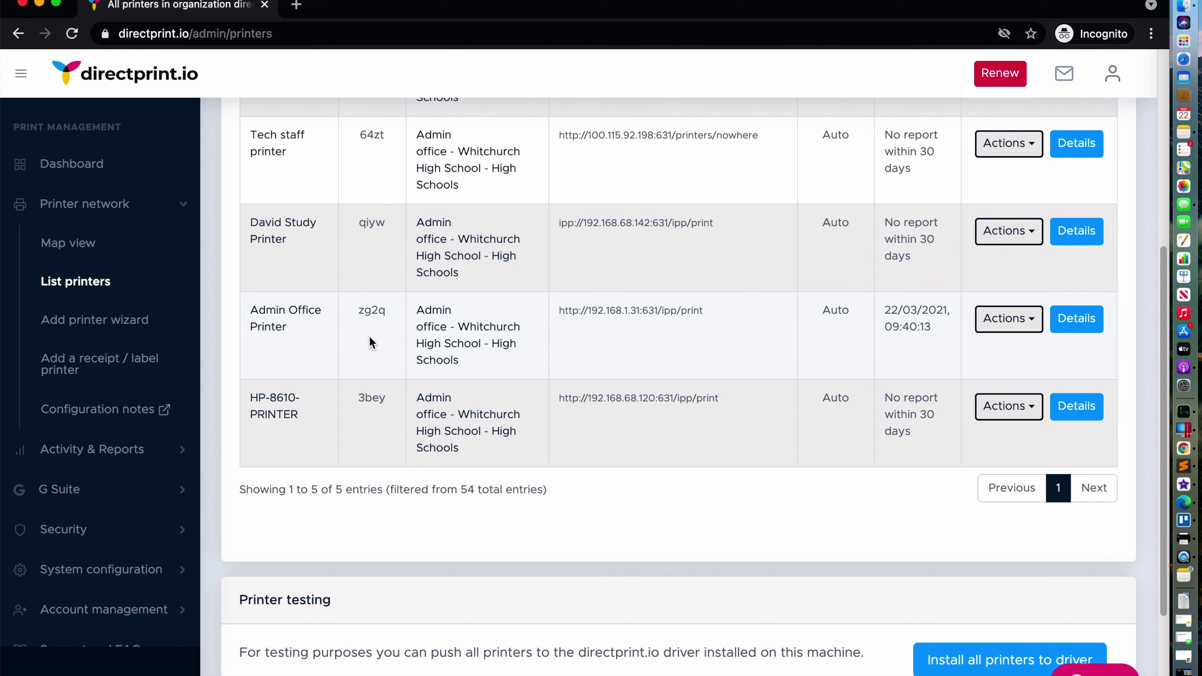
{"action": "left_click", "coordinate": [1006, 318]}
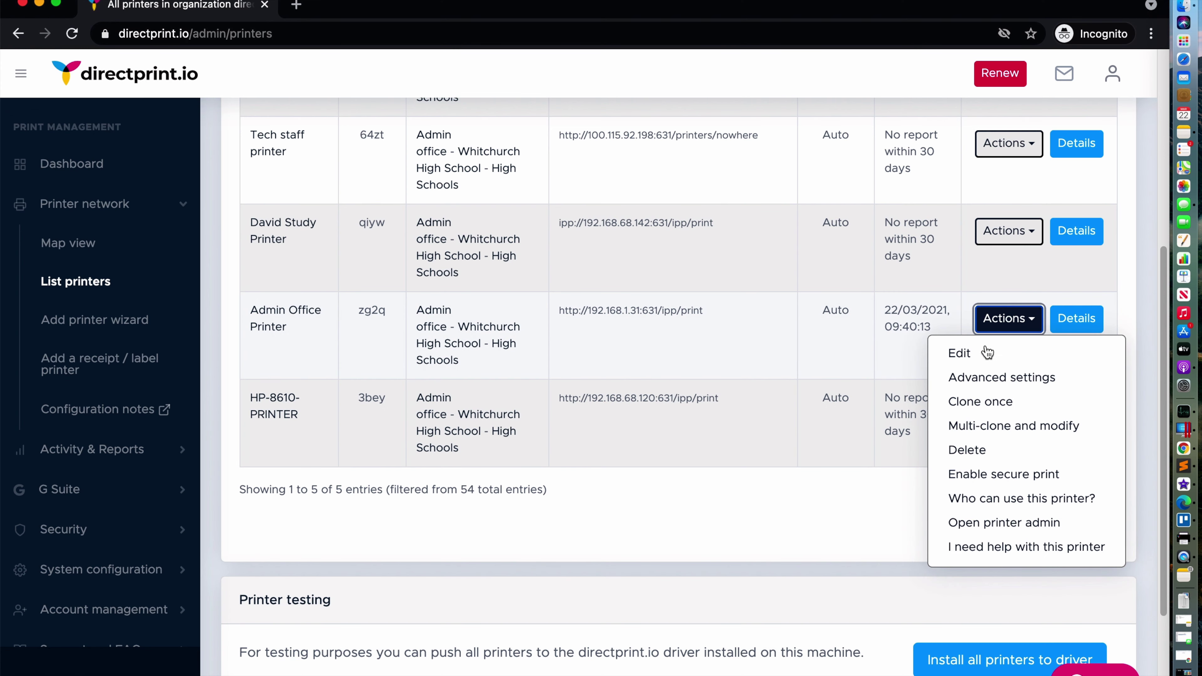
{"action": "left_click", "coordinate": [959, 354]}
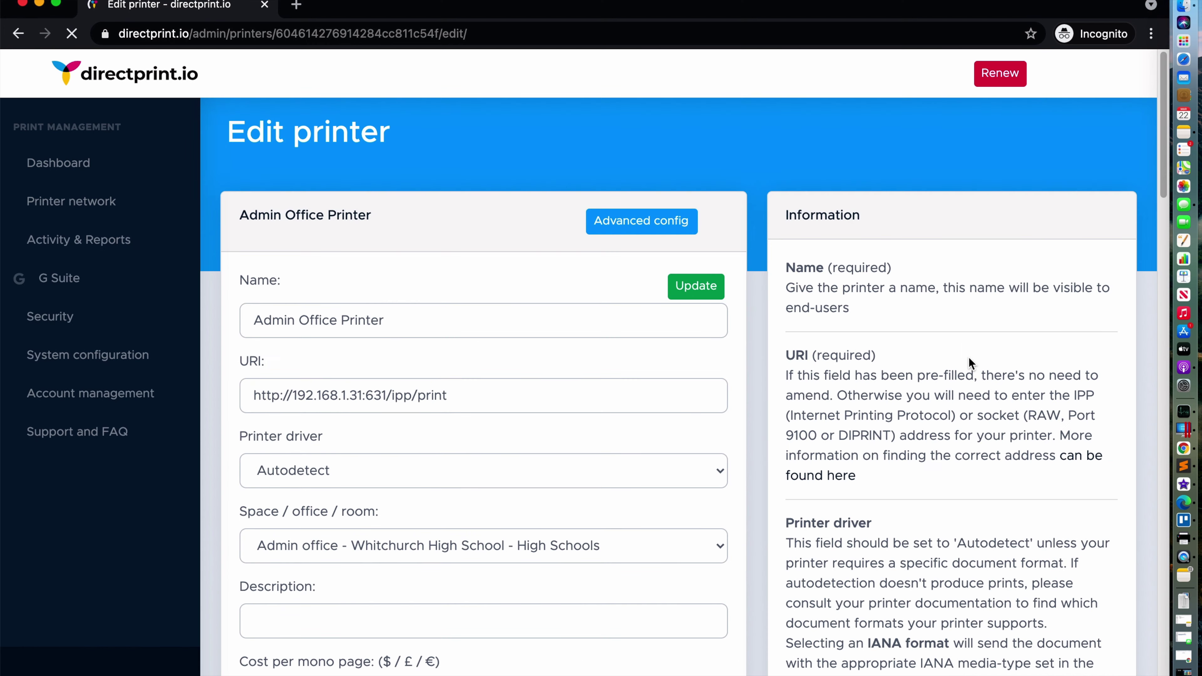
- Assign the "Accounting Code Demo" policy to the printer and save the printer's settings
{"action": "scroll", "coordinate": [747, 425], "scroll_direction": "down", "scroll_amount": 6}
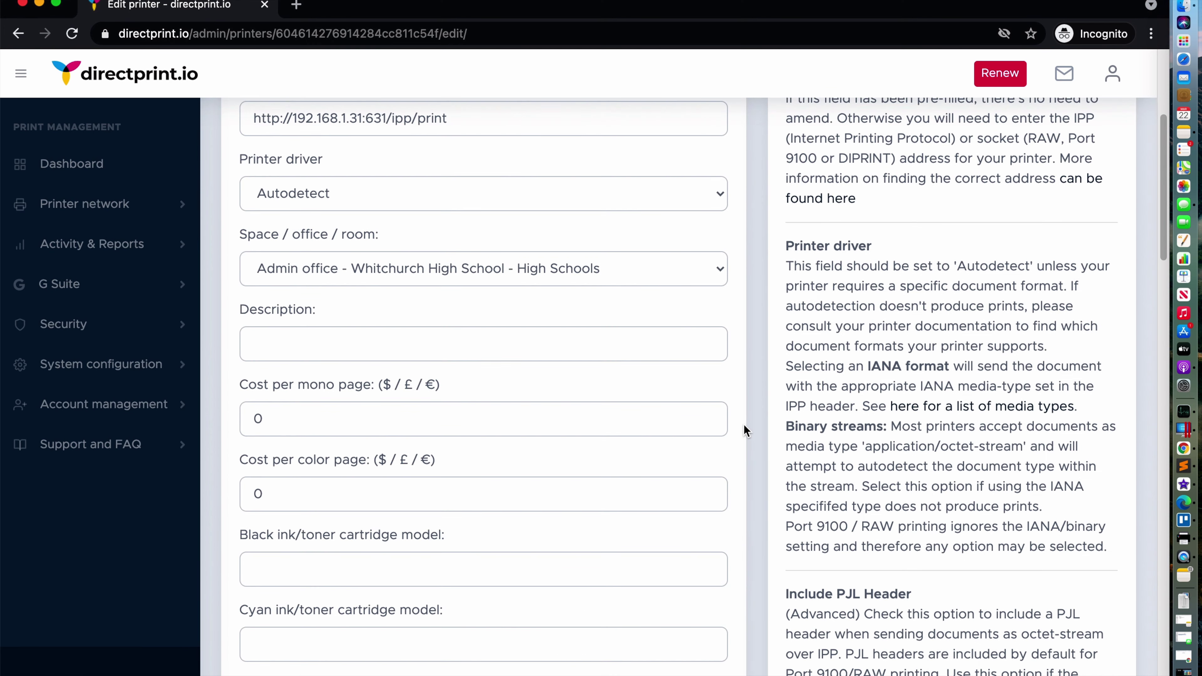
{"action": "scroll", "coordinate": [744, 430], "scroll_direction": "down", "scroll_amount": 9}
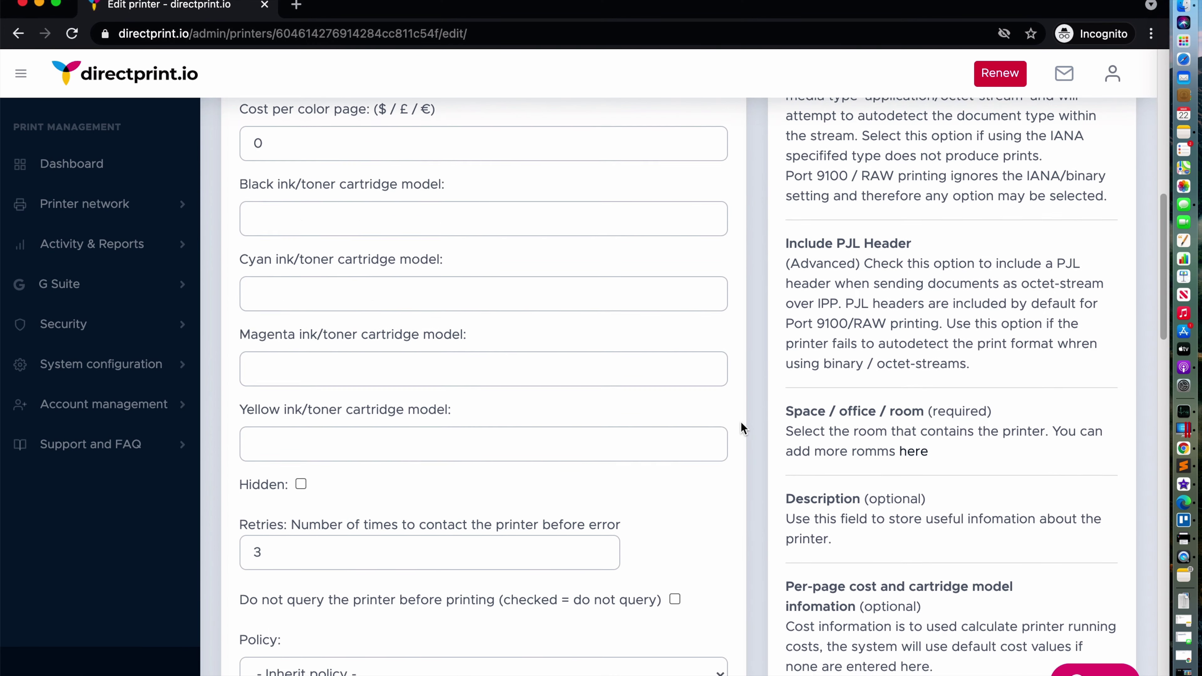
{"action": "scroll", "coordinate": [741, 425], "scroll_direction": "down", "scroll_amount": 4}
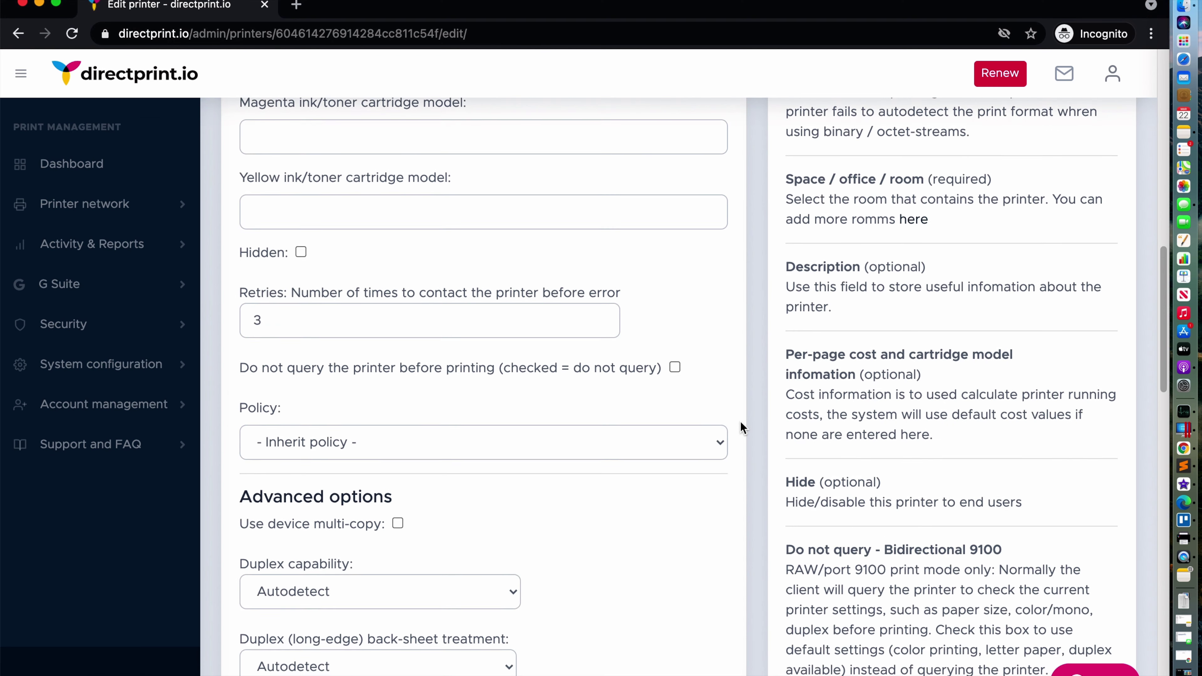
{"action": "left_click", "coordinate": [705, 394]}
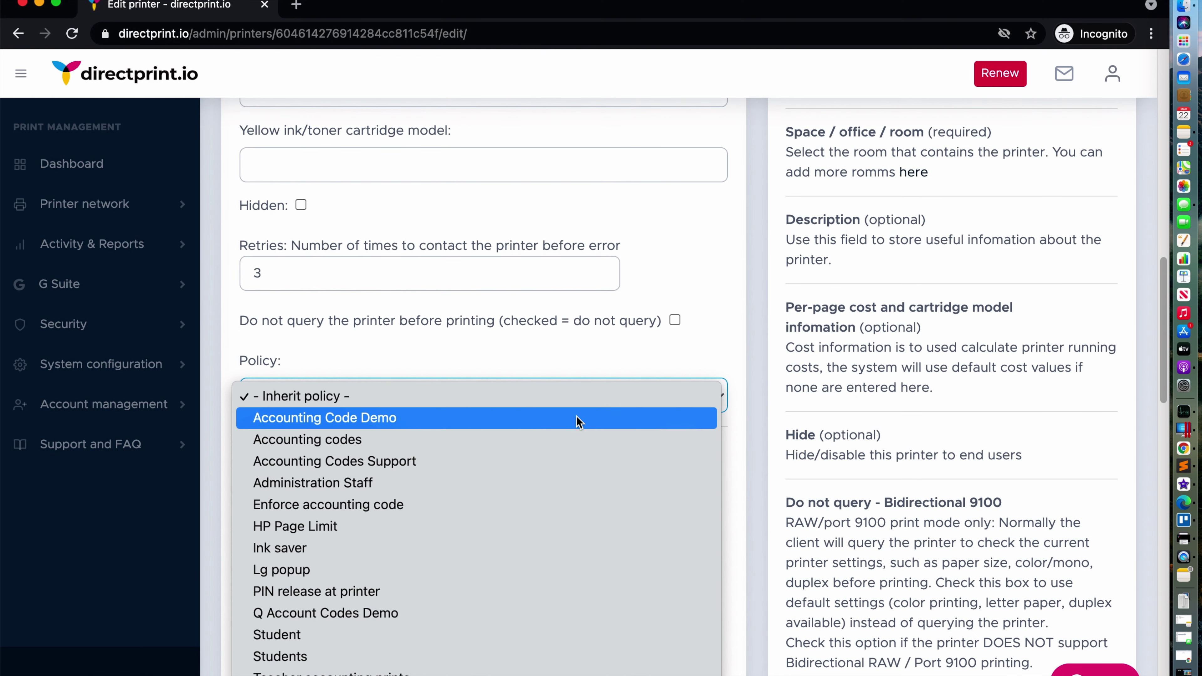
{"action": "left_click", "coordinate": [527, 424]}
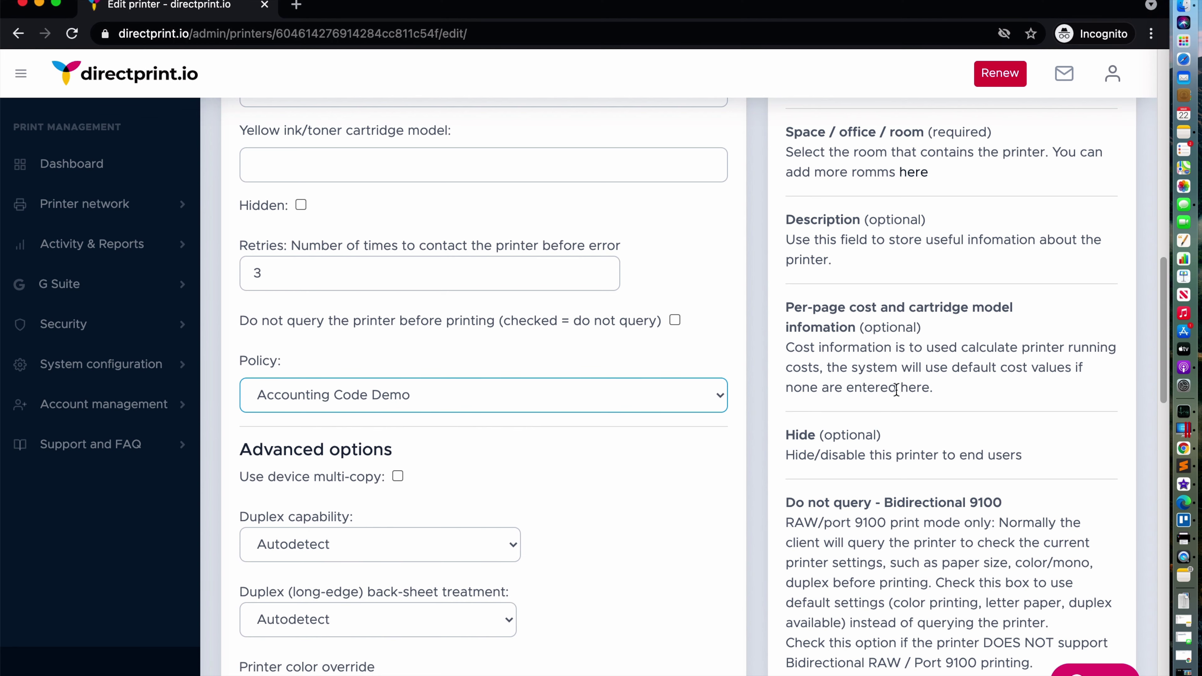
{"action": "scroll", "coordinate": [796, 431], "scroll_direction": "down", "scroll_amount": 7}
{"action": "left_click", "coordinate": [693, 507]}
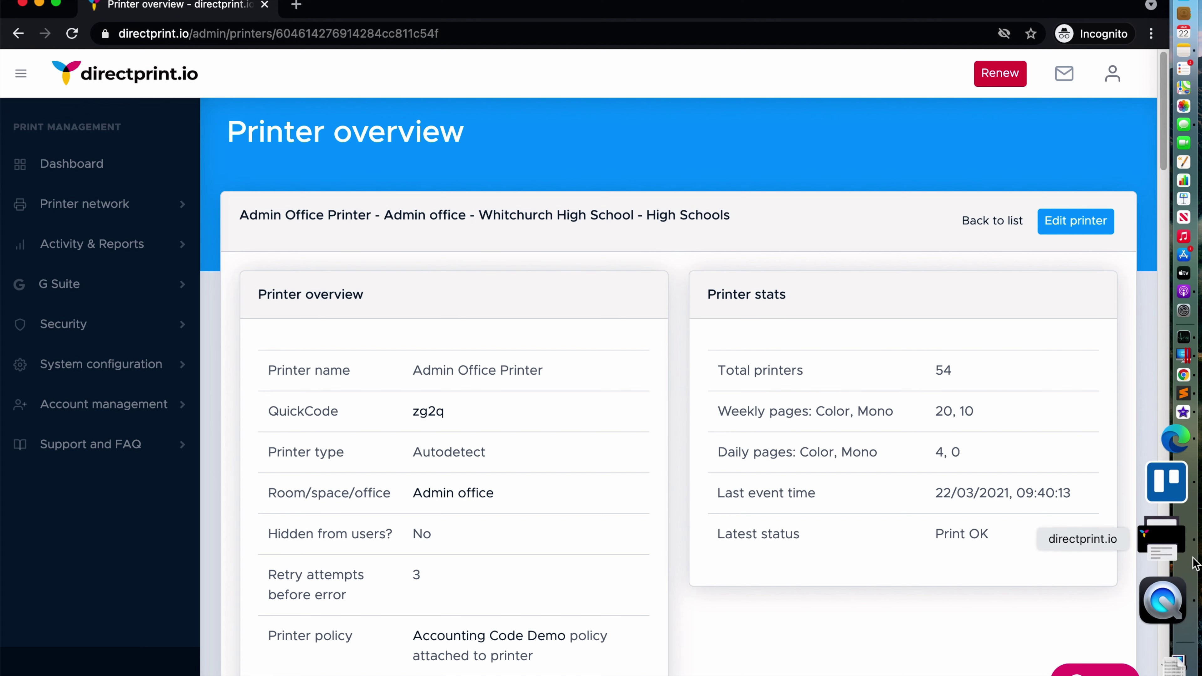
- Switch to the directprint.io client and reposition its window over the printer overview
{"action": "left_click", "coordinate": [1183, 552]}
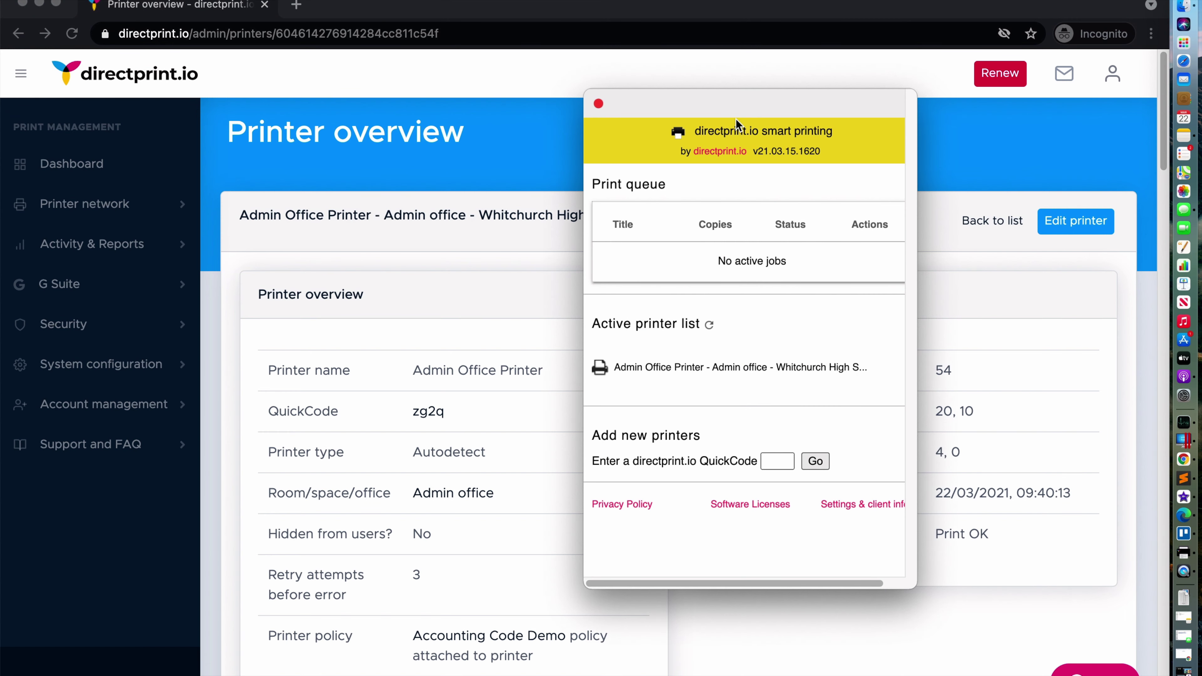
{"action": "left_click_drag", "start_coordinate": [736, 106], "coordinate": [677, 105]}
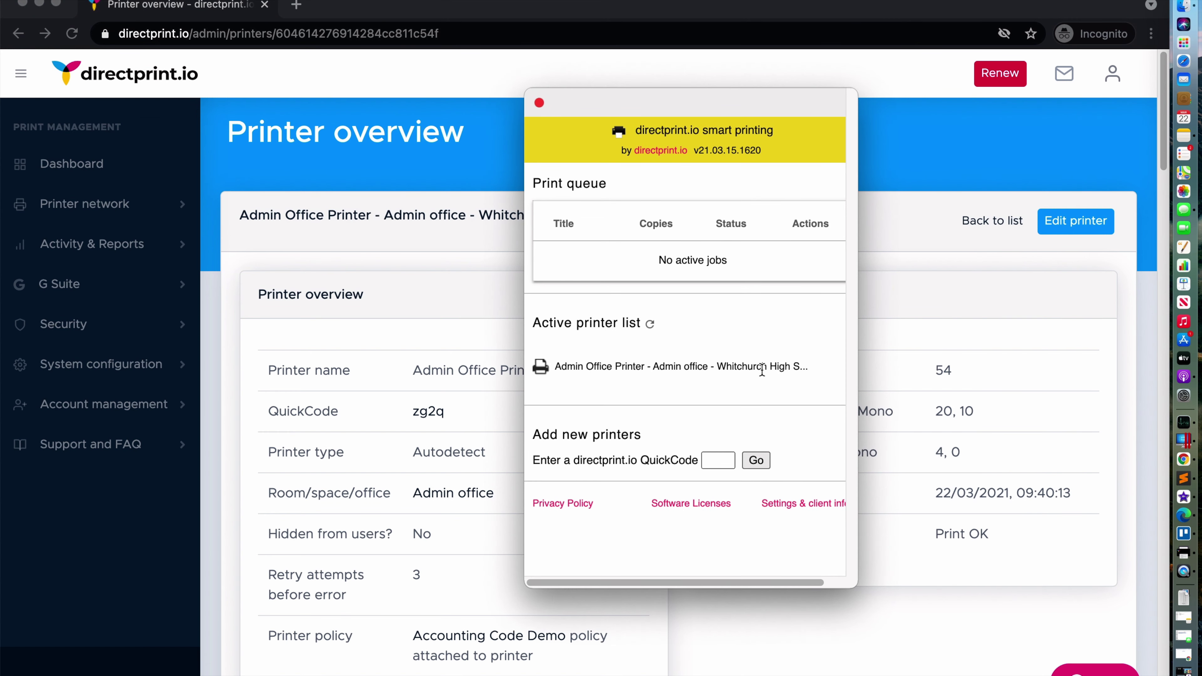
- Refresh the client's active printer list, then print the printer overview page to Admin Office Printer
{"action": "left_click", "coordinate": [650, 324]}
{"action": "left_click_drag", "start_coordinate": [624, 111], "coordinate": [861, 113]}
{"action": "left_click", "coordinate": [705, 143]}
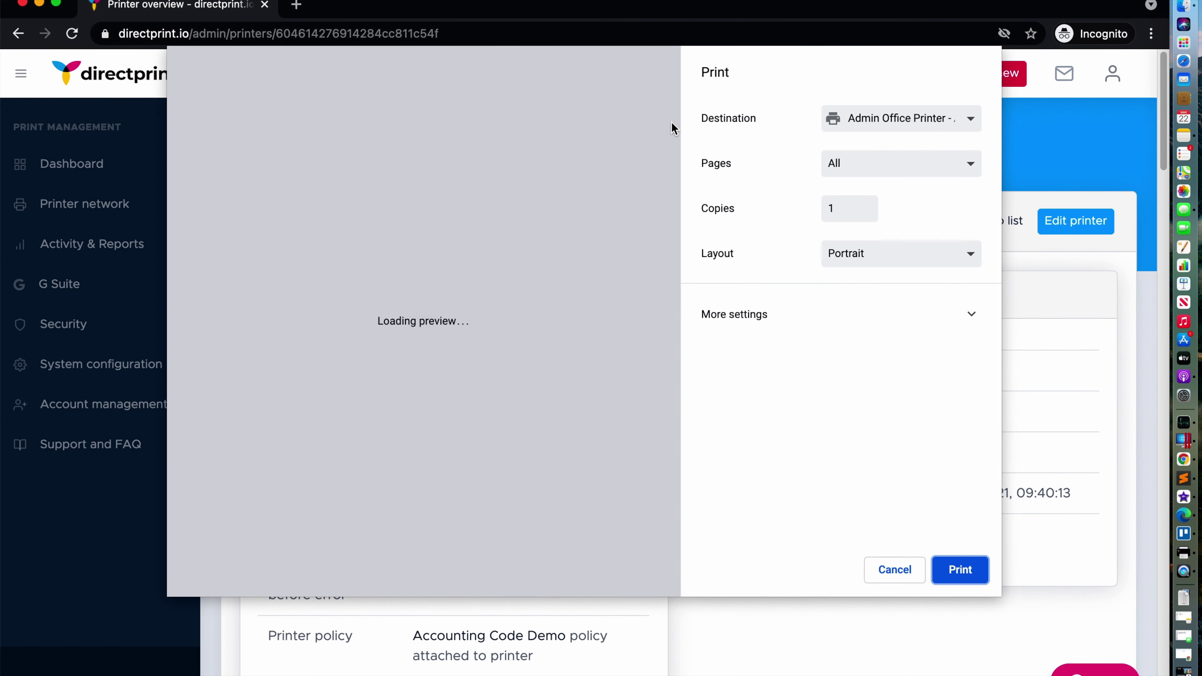
{"action": "left_click", "coordinate": [957, 569]}
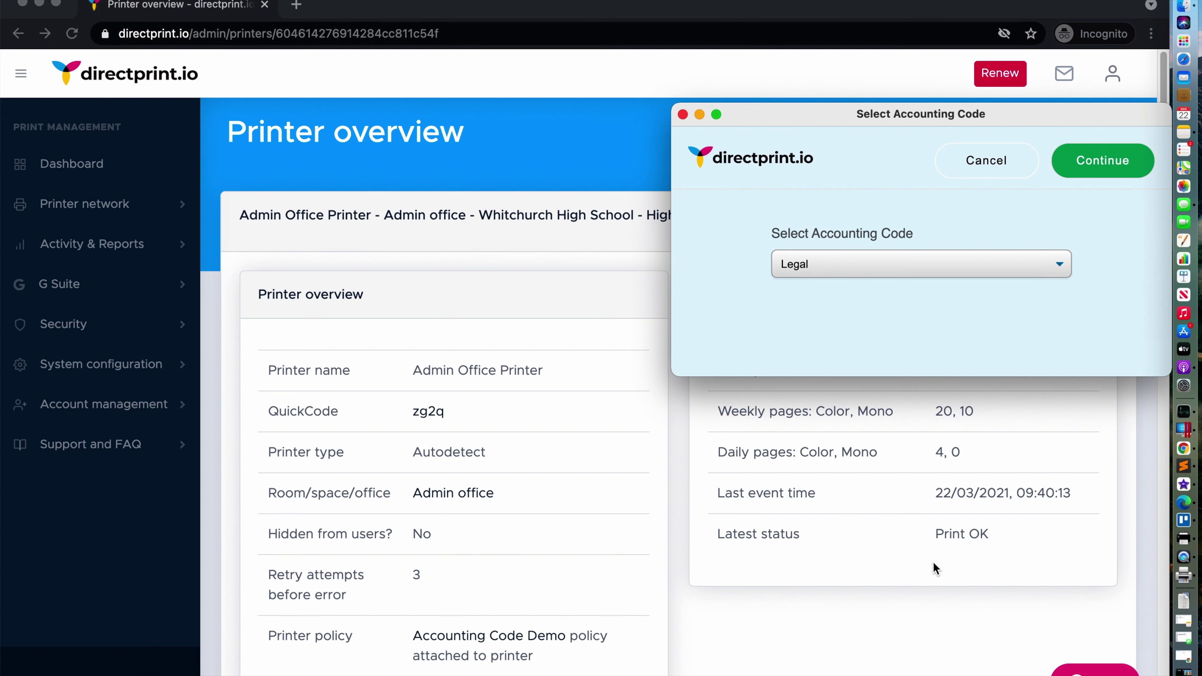
- Select the IT accounting code for the print job, release it, and check the job in the client's print queue
{"action": "left_click", "coordinate": [946, 270]}
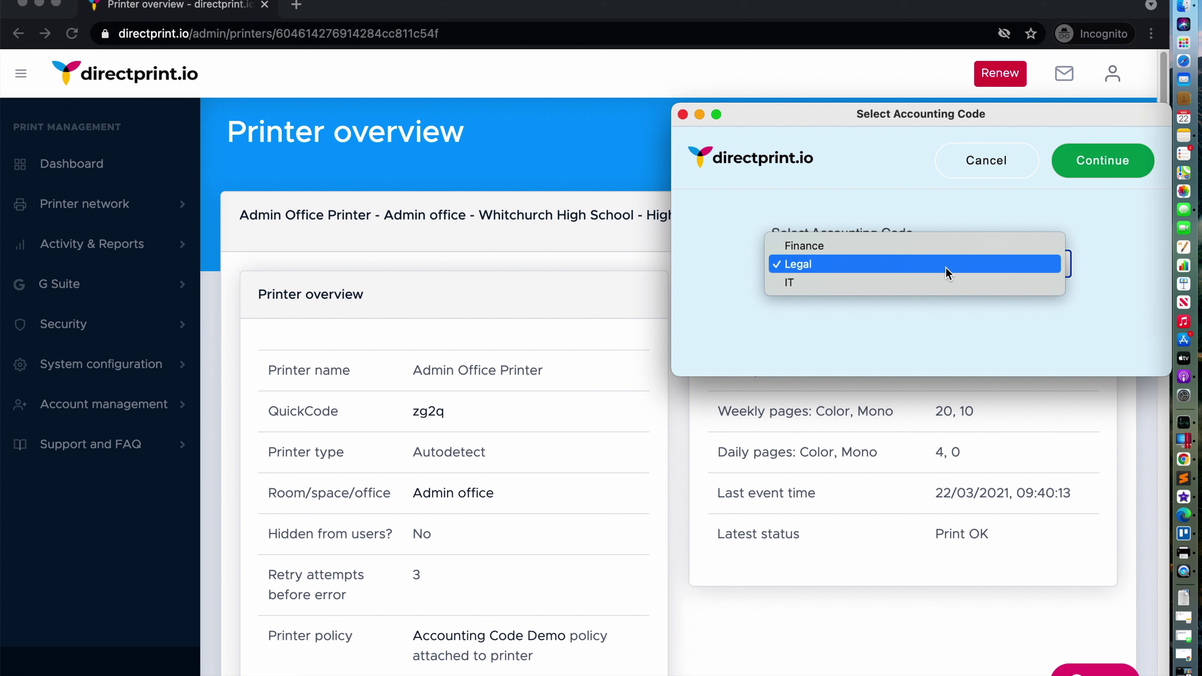
{"action": "left_click", "coordinate": [935, 282]}
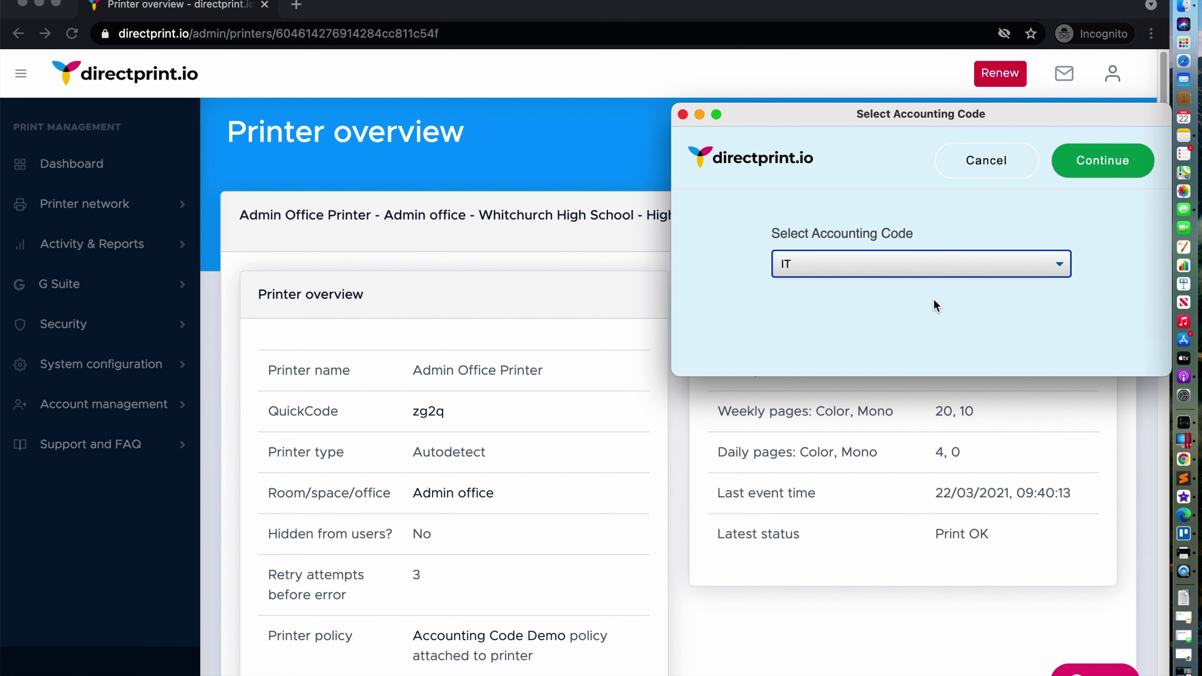
{"action": "left_click", "coordinate": [1103, 161]}
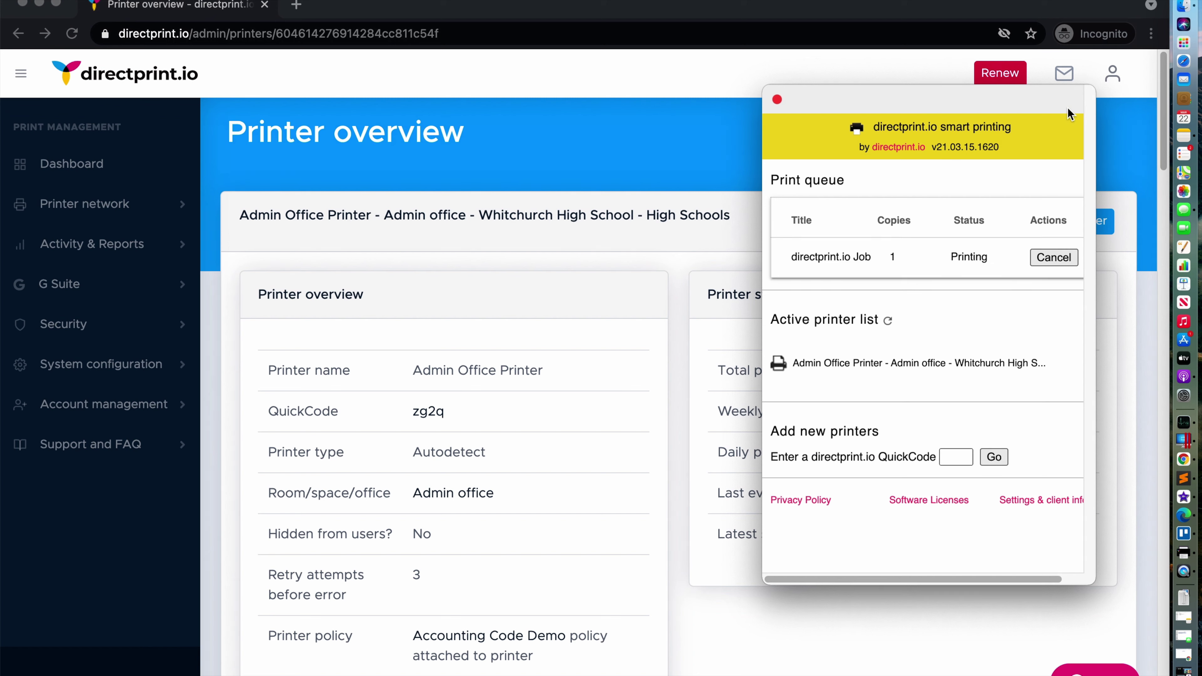
{"action": "left_click_drag", "start_coordinate": [1067, 108], "coordinate": [1025, 118]}
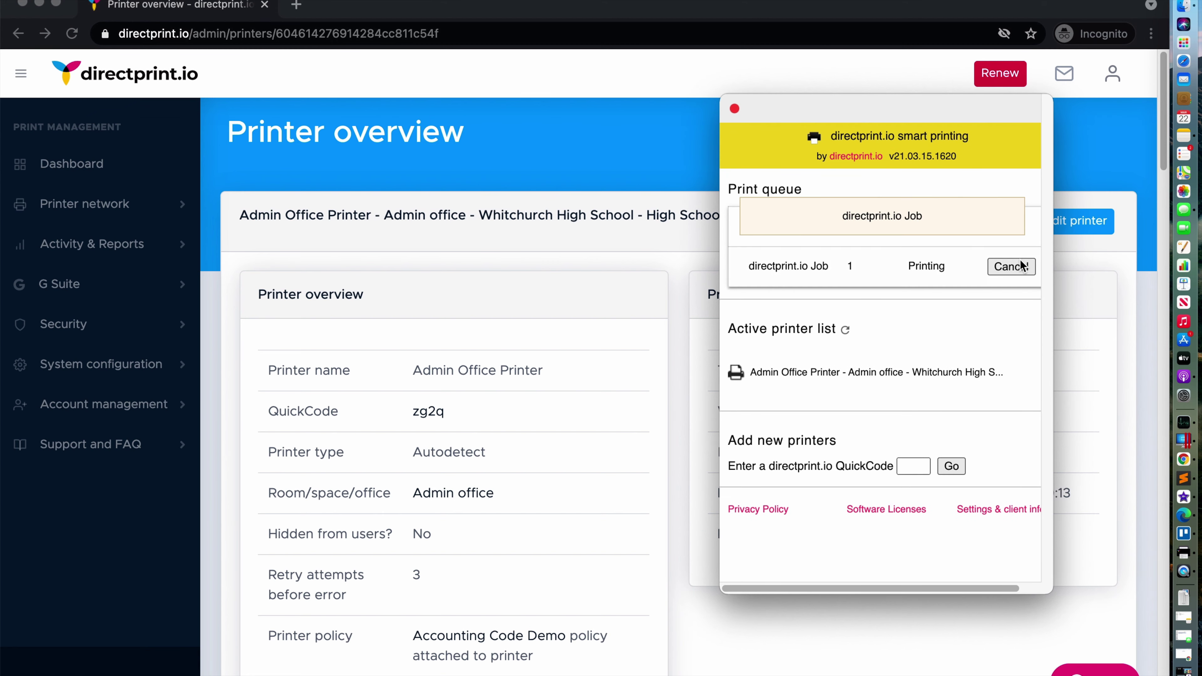
- Return to the admin site, open the prints by accounting code report, and examine its last 7 days and month-to-date sections
{"action": "left_click", "coordinate": [581, 277]}
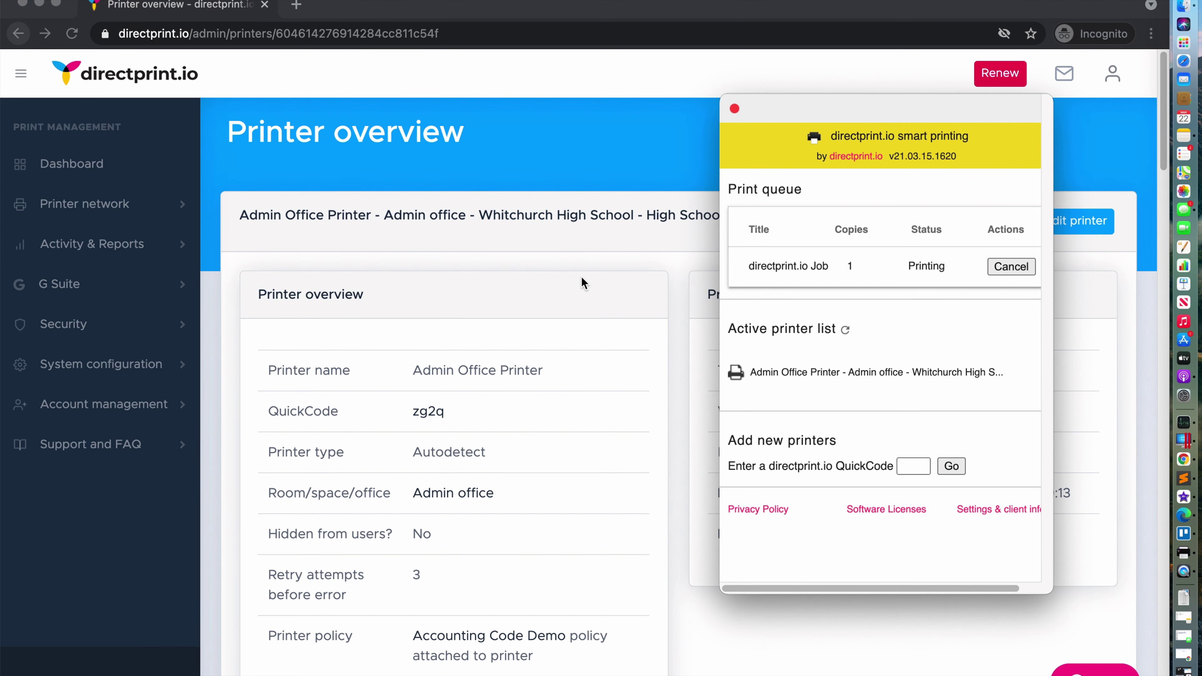
{"action": "left_click", "coordinate": [131, 250]}
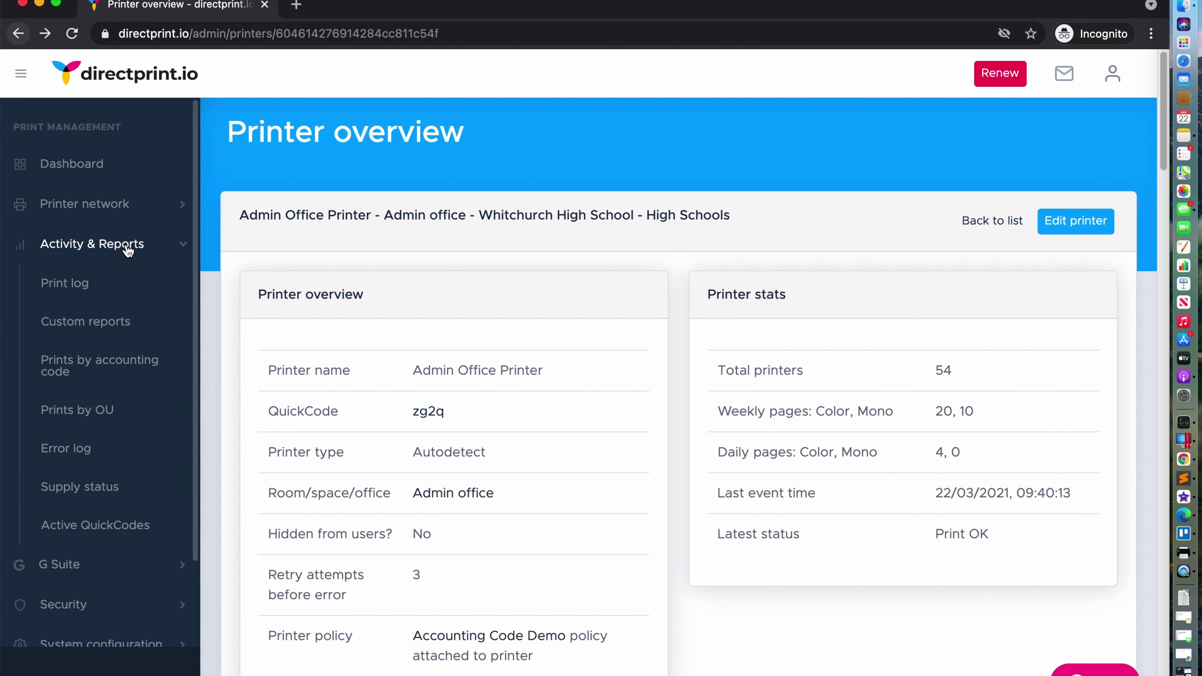
{"action": "left_click", "coordinate": [105, 368]}
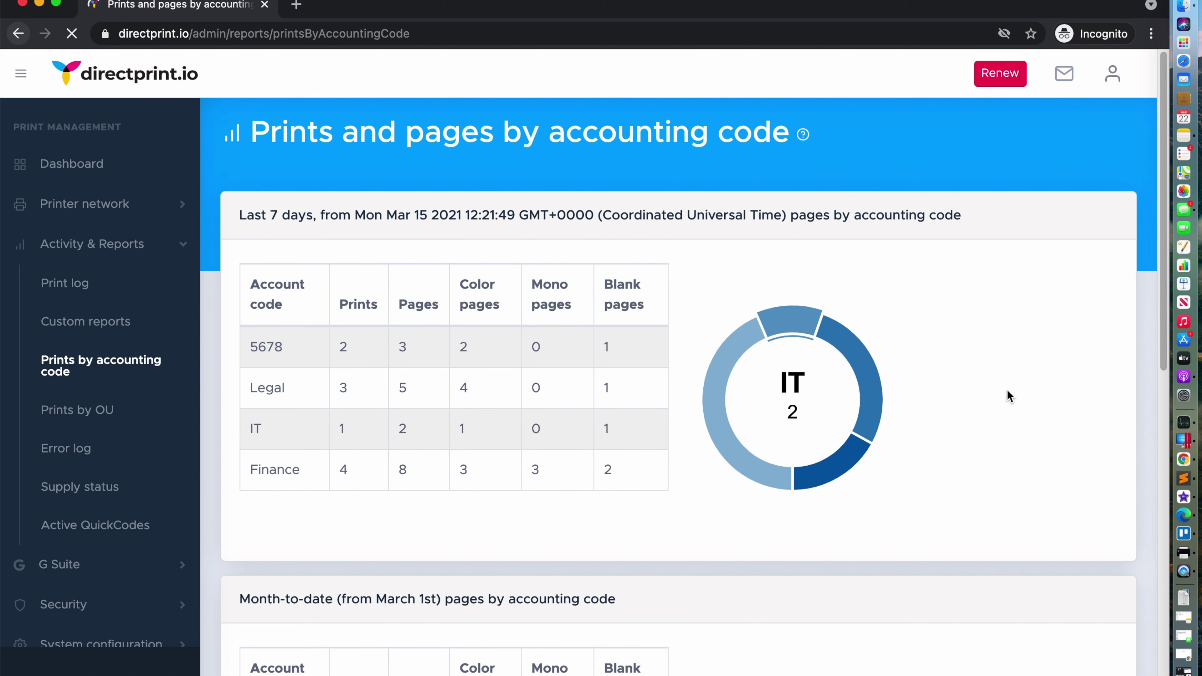
{"action": "scroll", "coordinate": [1007, 391], "scroll_direction": "down", "scroll_amount": 3}
{"action": "scroll", "coordinate": [1006, 391], "scroll_direction": "down", "scroll_amount": 5}
{"action": "scroll", "coordinate": [1007, 389], "scroll_direction": "down", "scroll_amount": 1}
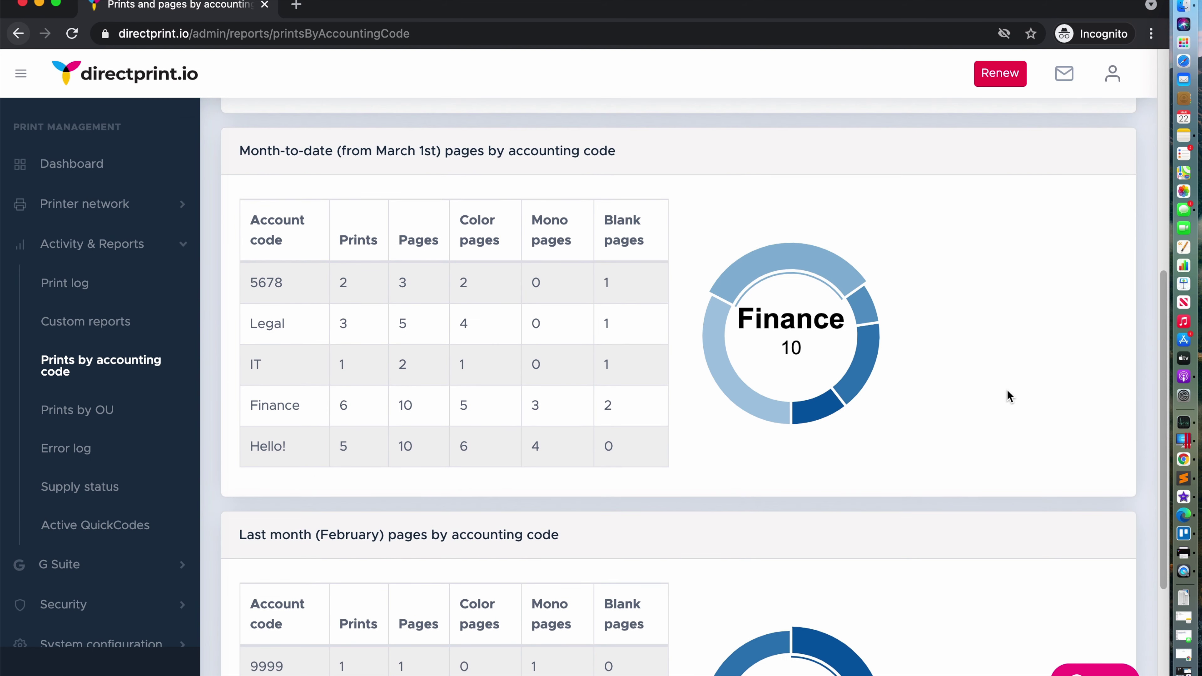
{"action": "scroll", "coordinate": [1006, 389], "scroll_direction": "up", "scroll_amount": 5}
{"action": "scroll", "coordinate": [1006, 389], "scroll_direction": "up", "scroll_amount": 4}
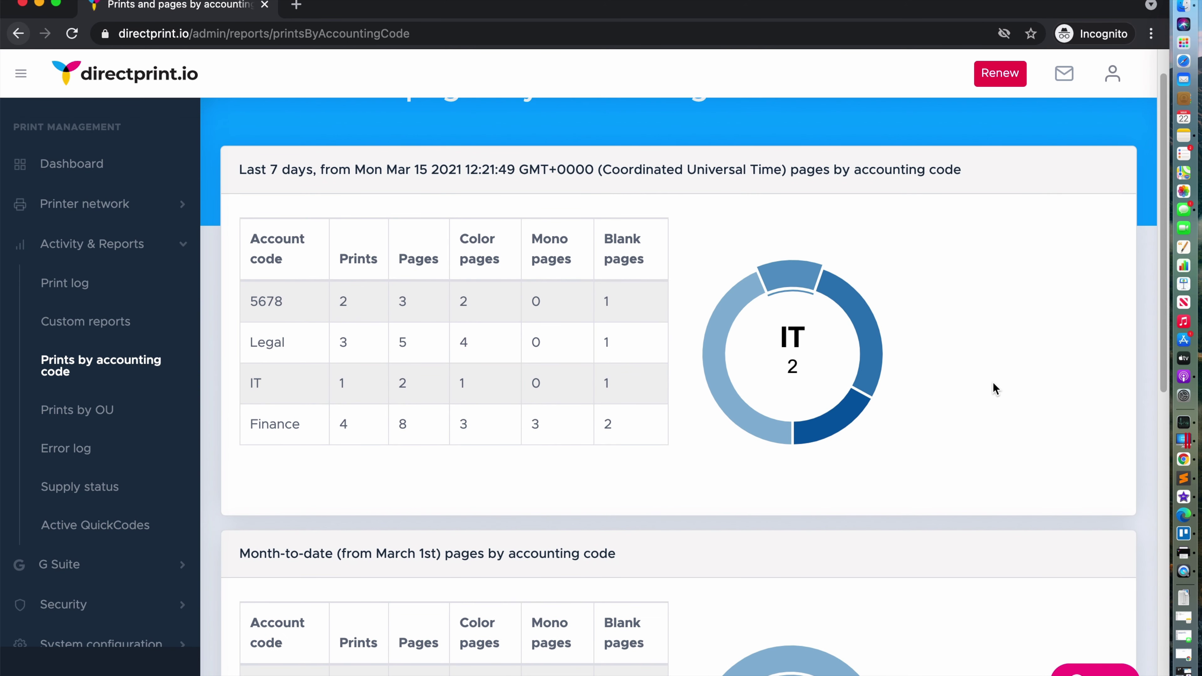
{"action": "scroll", "coordinate": [994, 396], "scroll_direction": "up", "scroll_amount": 1}
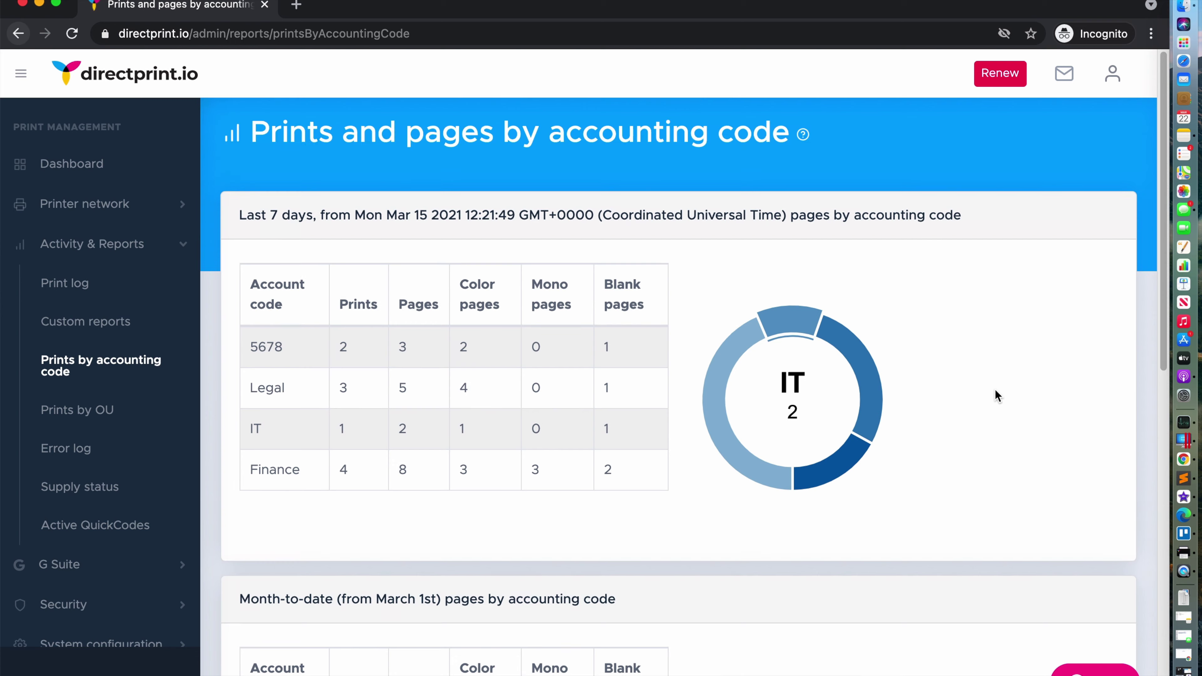